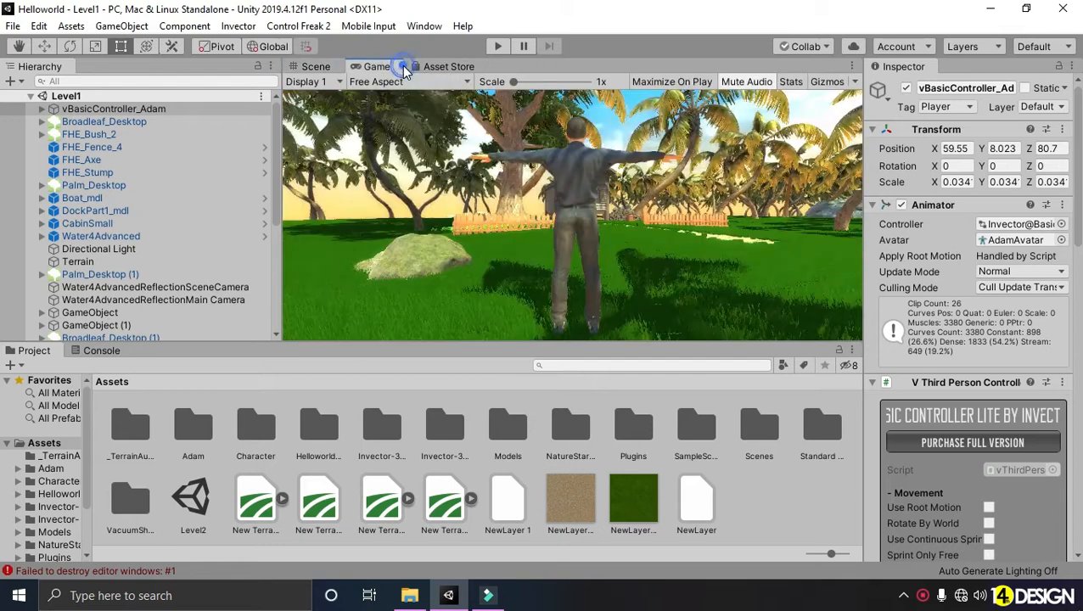
Set the Game view resolution to 2160x1080 and play-test walking the character around the level
click(398, 82)
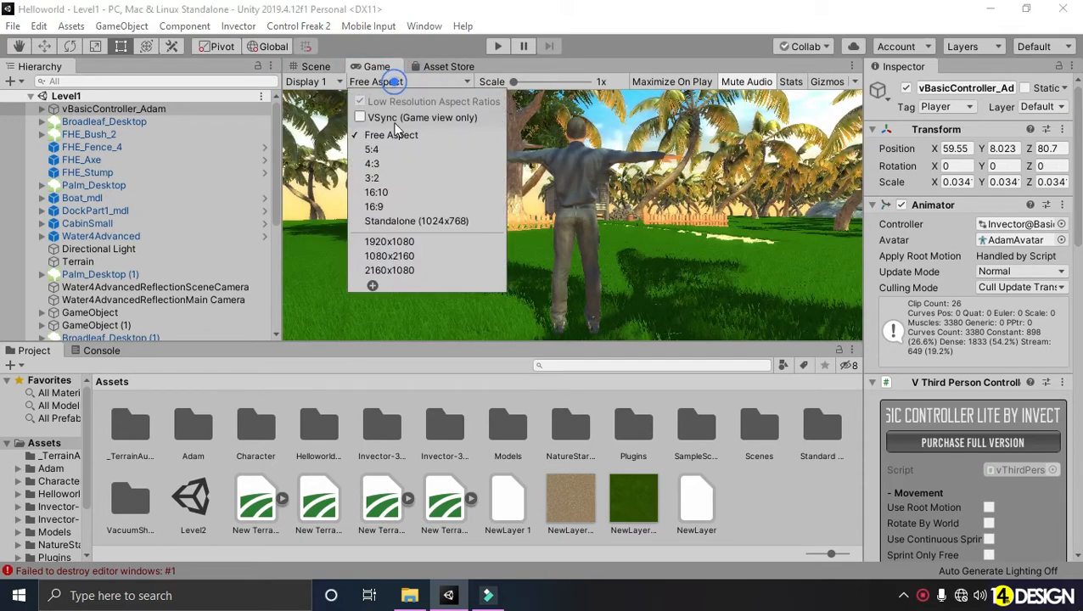
click(418, 270)
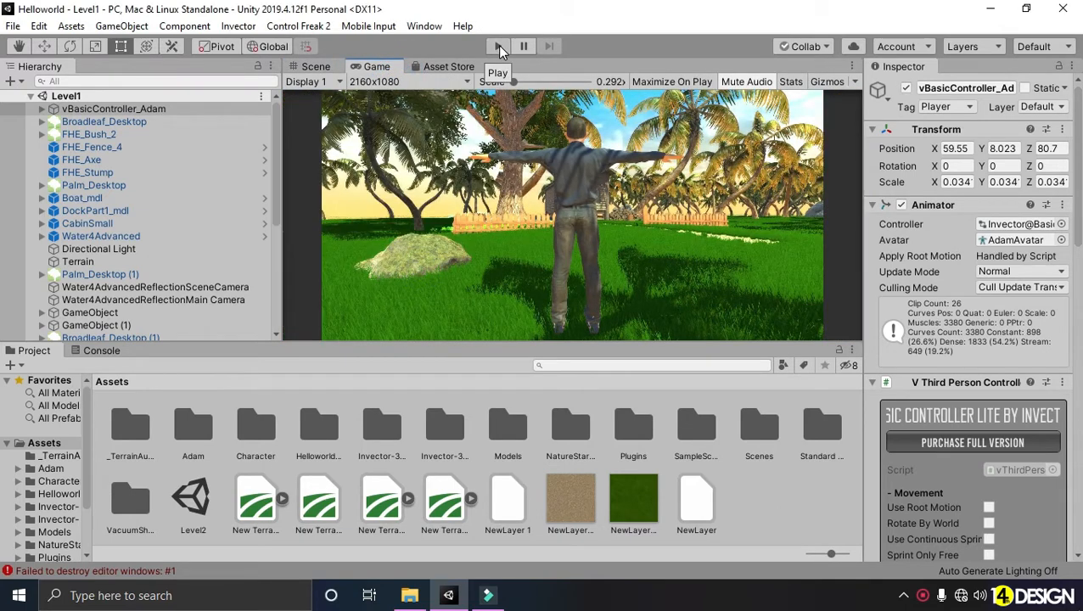
click(500, 49)
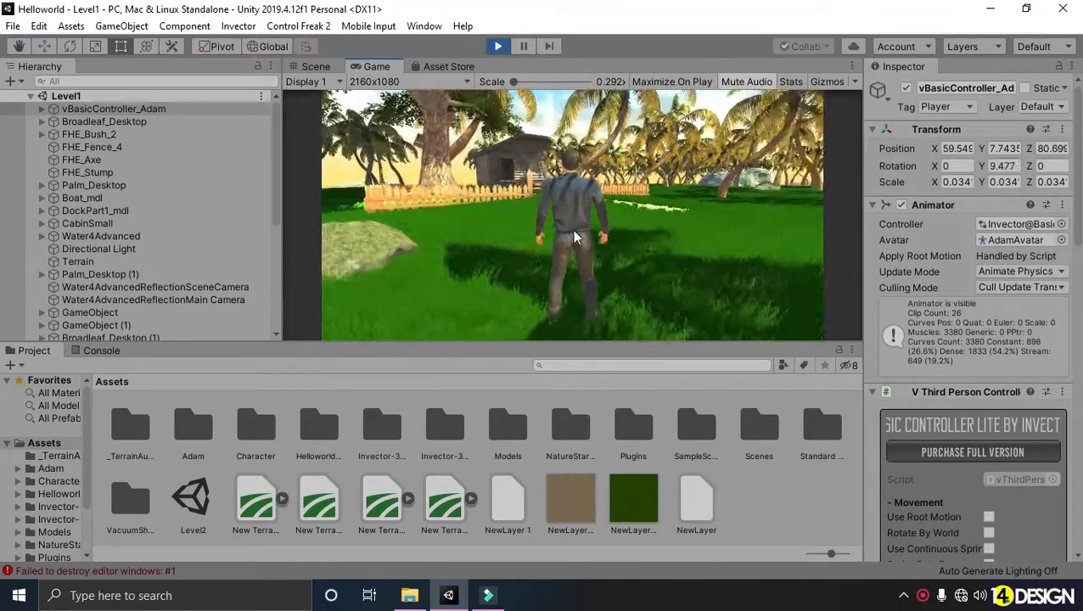
key(w)
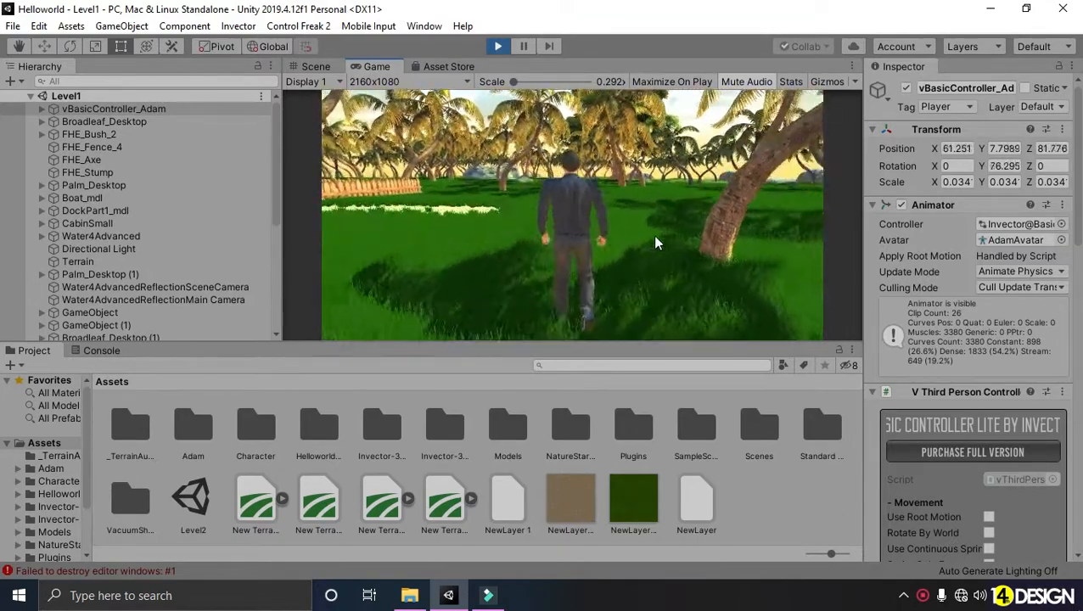
key(w)
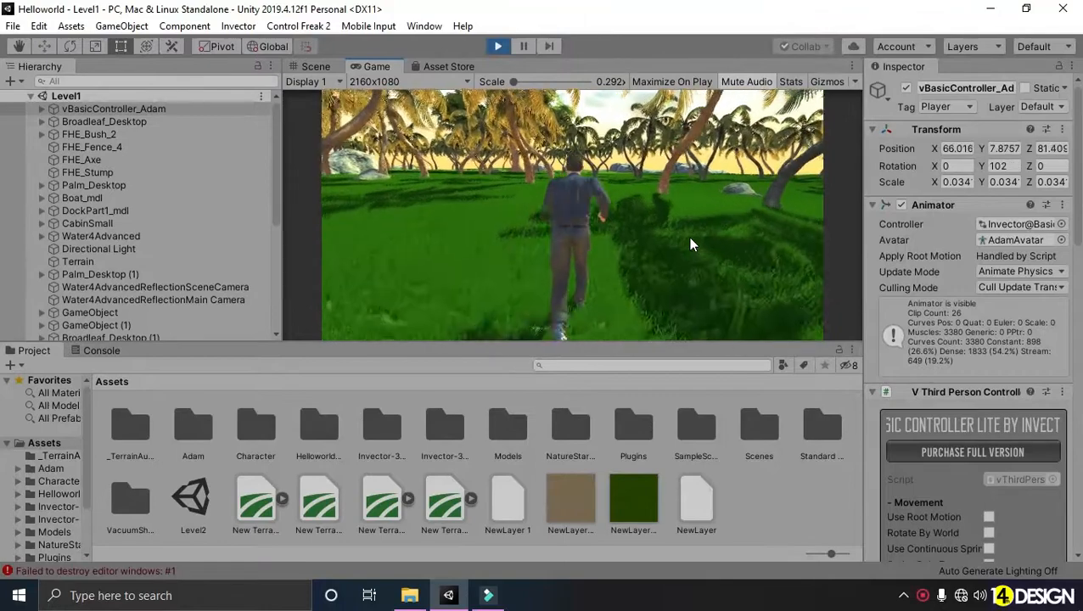
key(w)
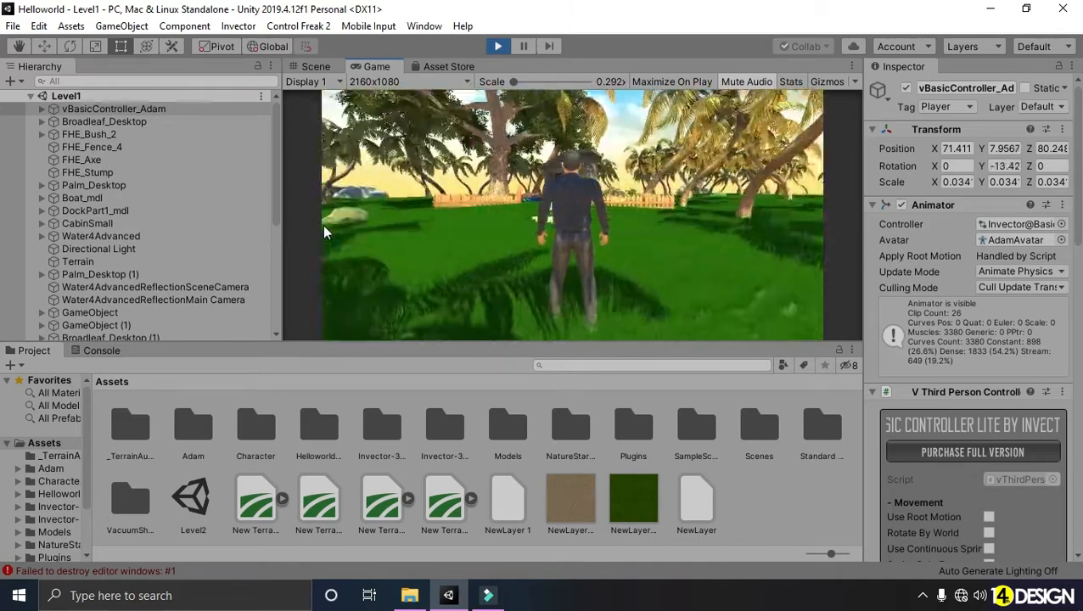
key(w)
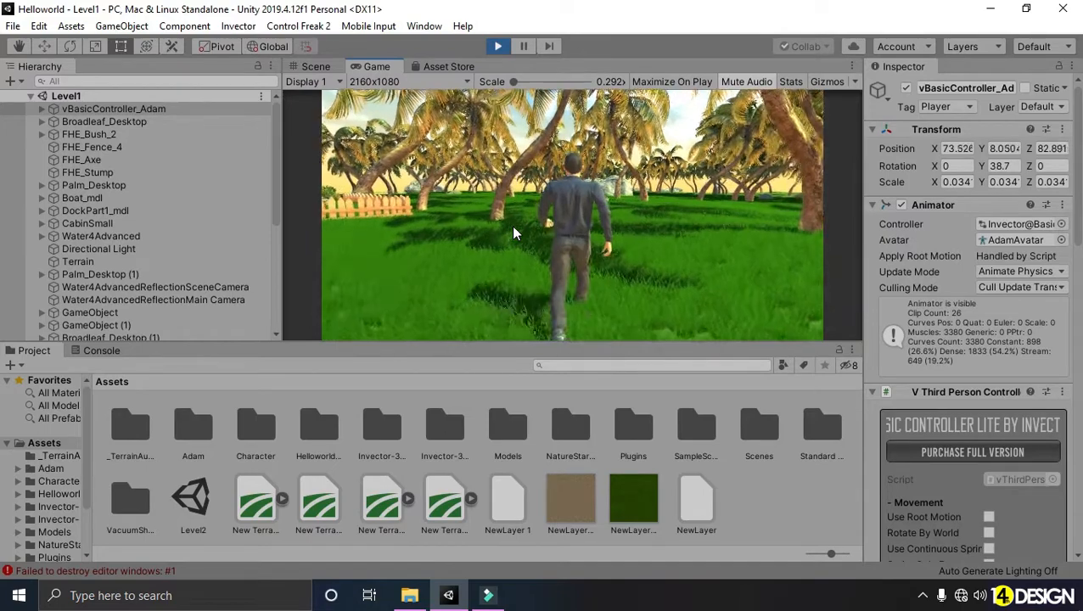
click(498, 47)
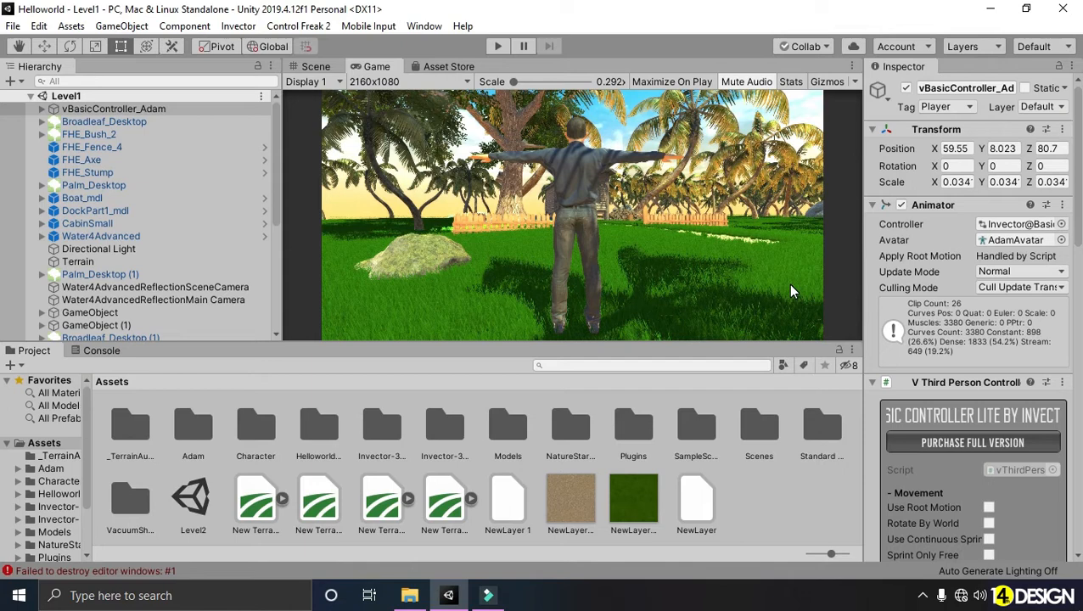
Open the third-person controller script of vBasicController_Adam to look over its code, and return to the Unity editor
scroll(976, 336, down, 5)
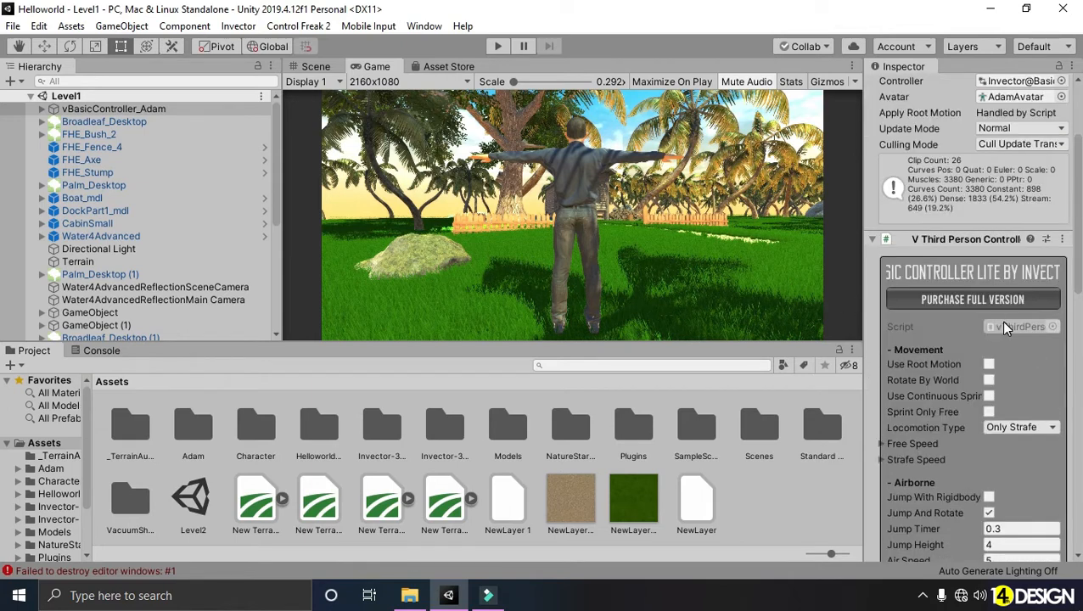
double_click(1004, 327)
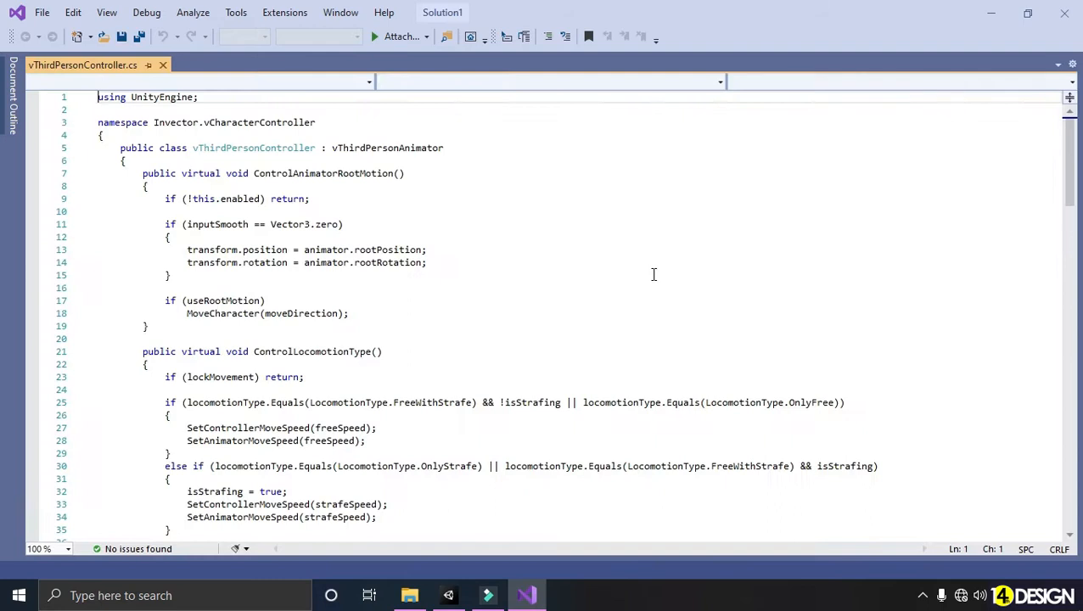
scroll(341, 237, down, 3)
scroll(340, 238, up, 3)
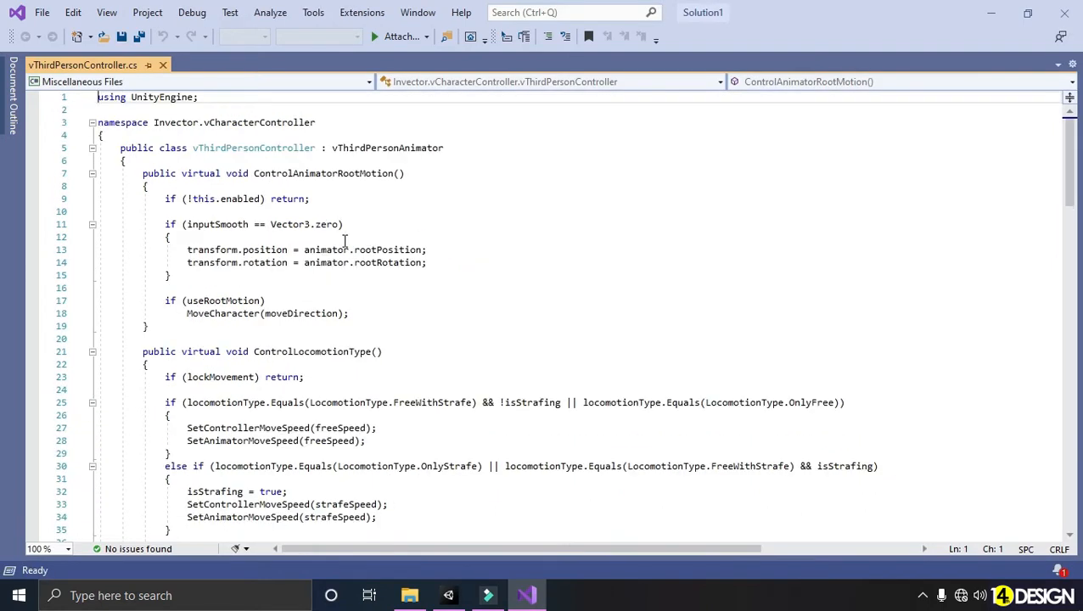
click(567, 346)
click(985, 17)
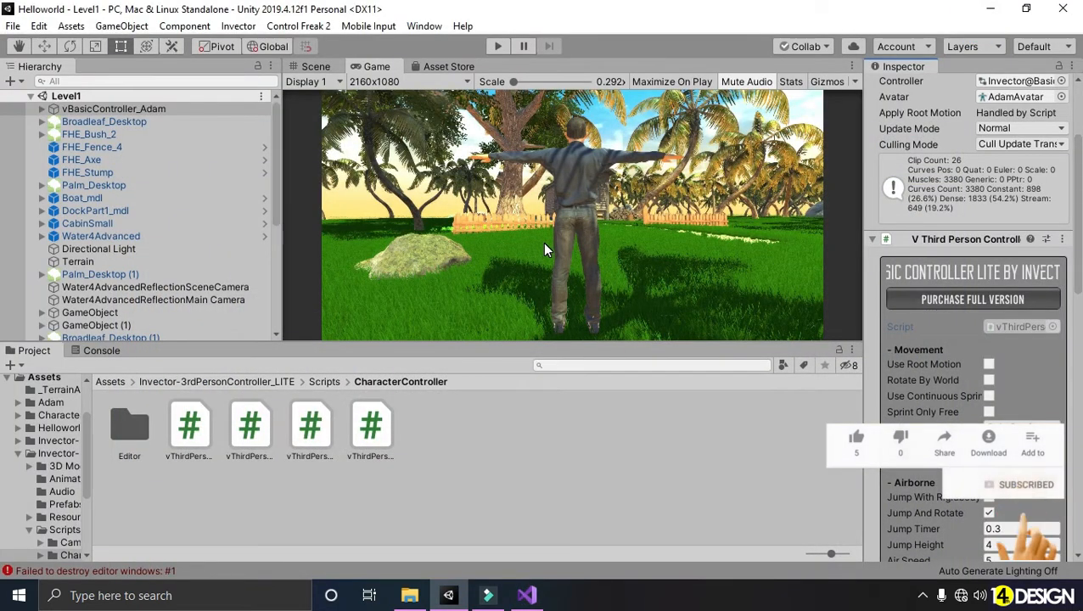
Start a custom package import and point it to the folder E:\14th Design\Hello World, copying the path from File Explorer
click(15, 26)
click(15, 27)
click(71, 26)
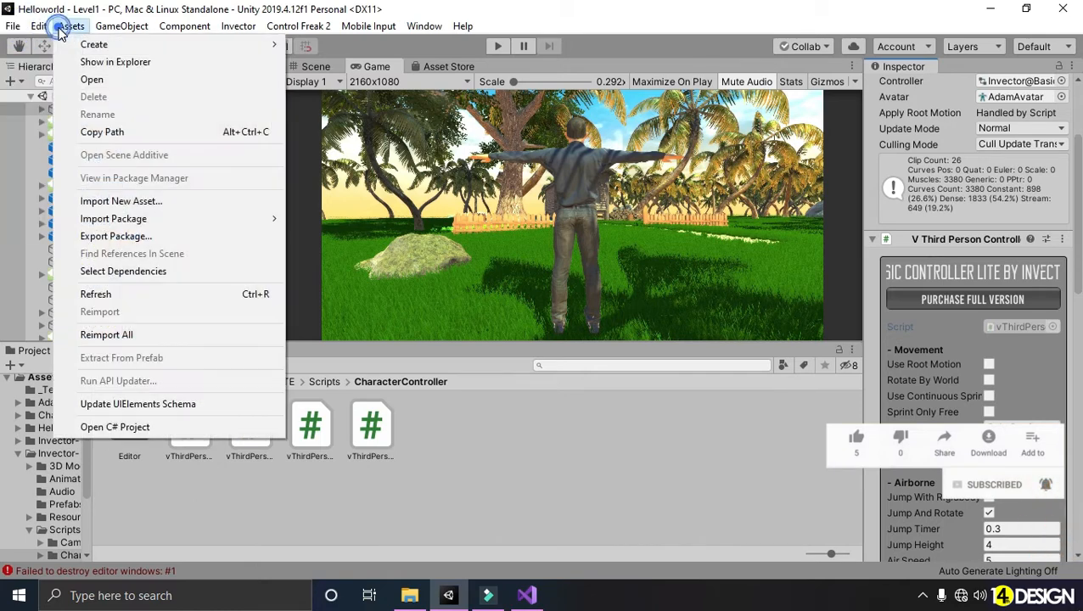
click(208, 218)
click(340, 218)
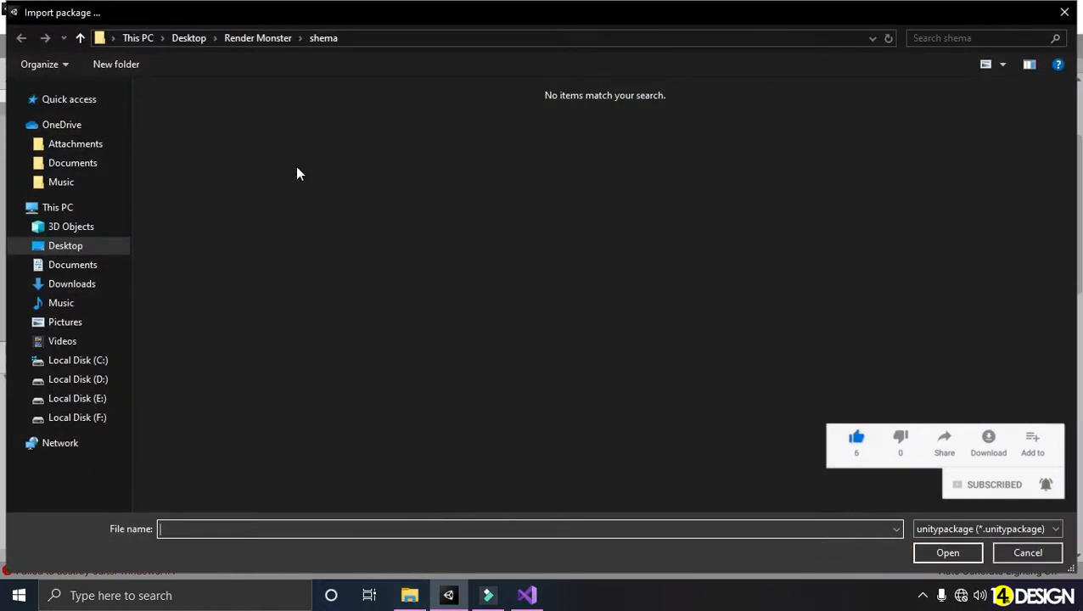
click(415, 597)
click(446, 50)
key(ctrl+c)
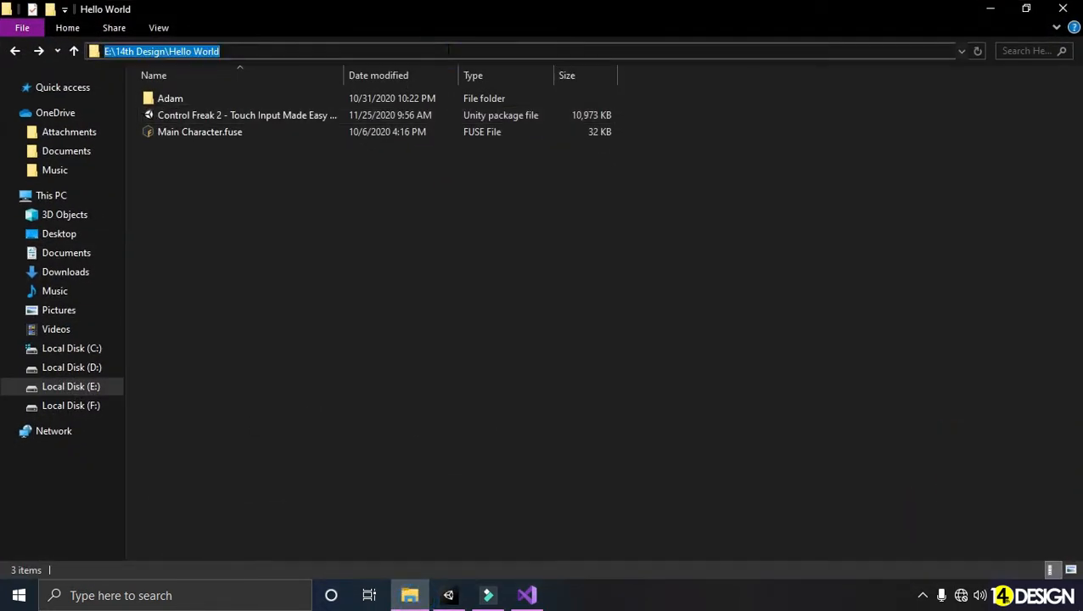
key(alt+Tab)
click(446, 39)
key(ctrl+v)
key(Return)
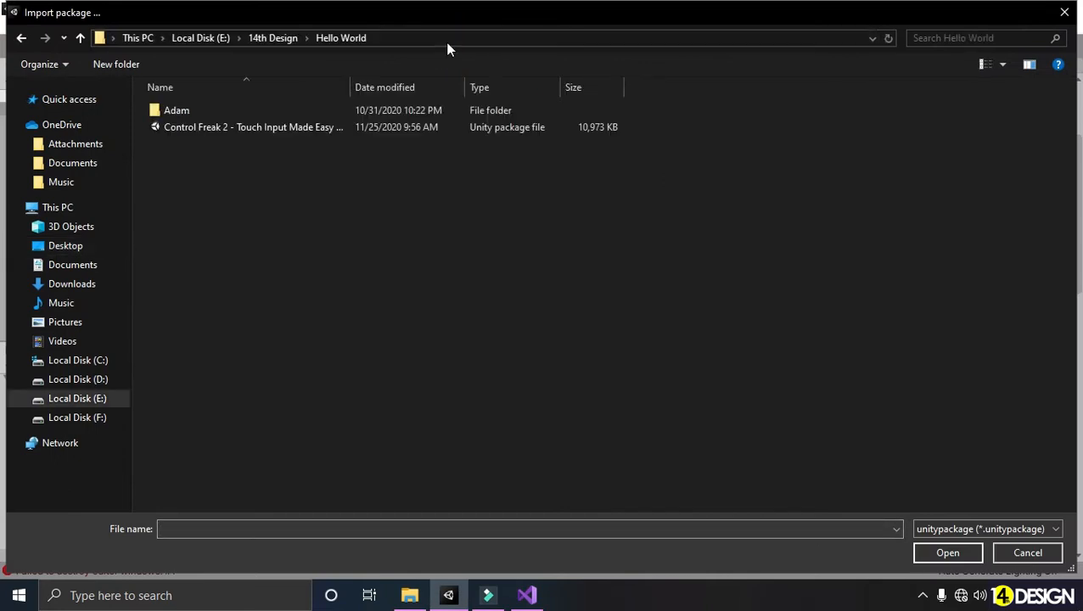
Open the Control Freak 2 - Touch Input Made Easy package, review its contents and import it with the default item selection
double_click(279, 130)
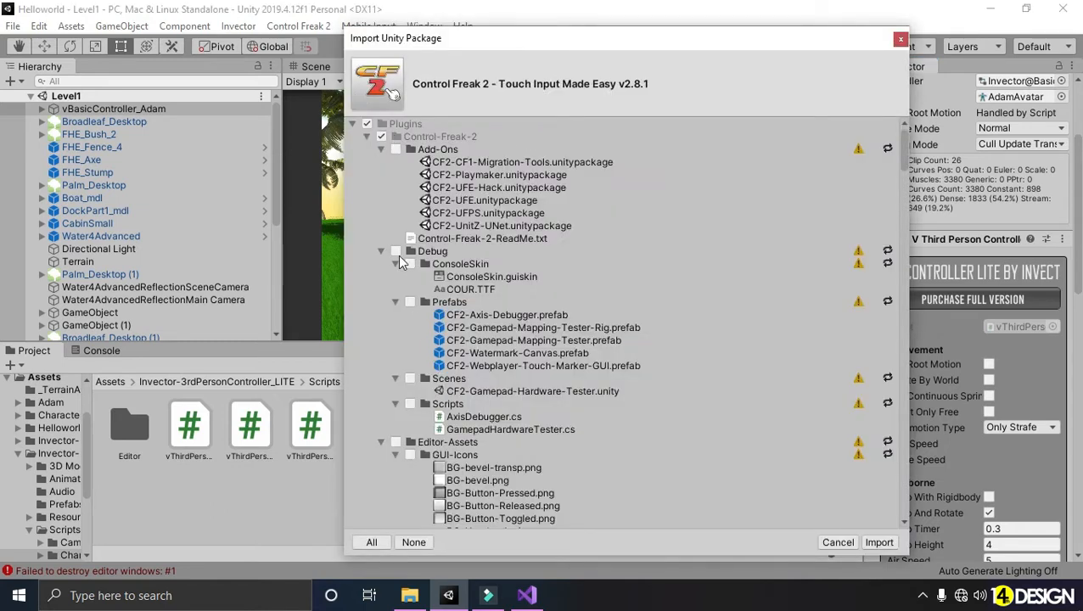
scroll(417, 318, down, 20)
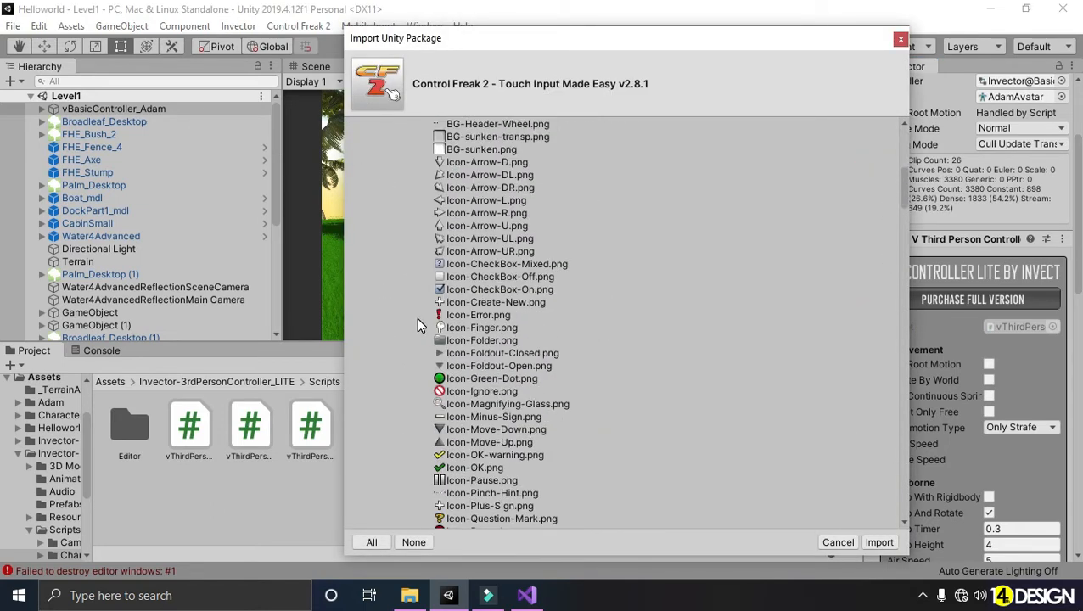
scroll(420, 327, down, 20)
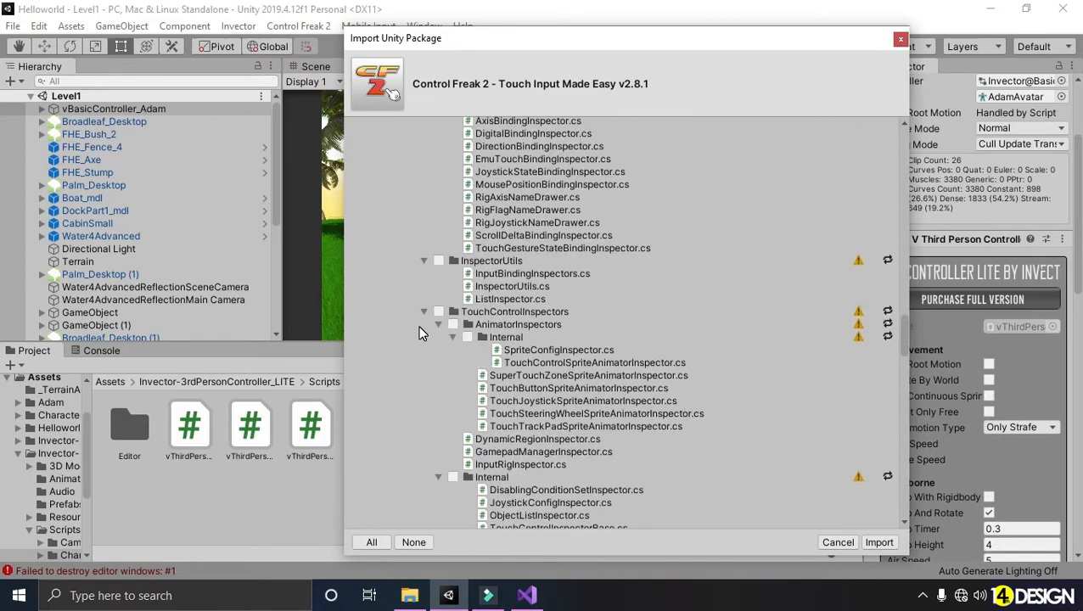
scroll(418, 326, down, 20)
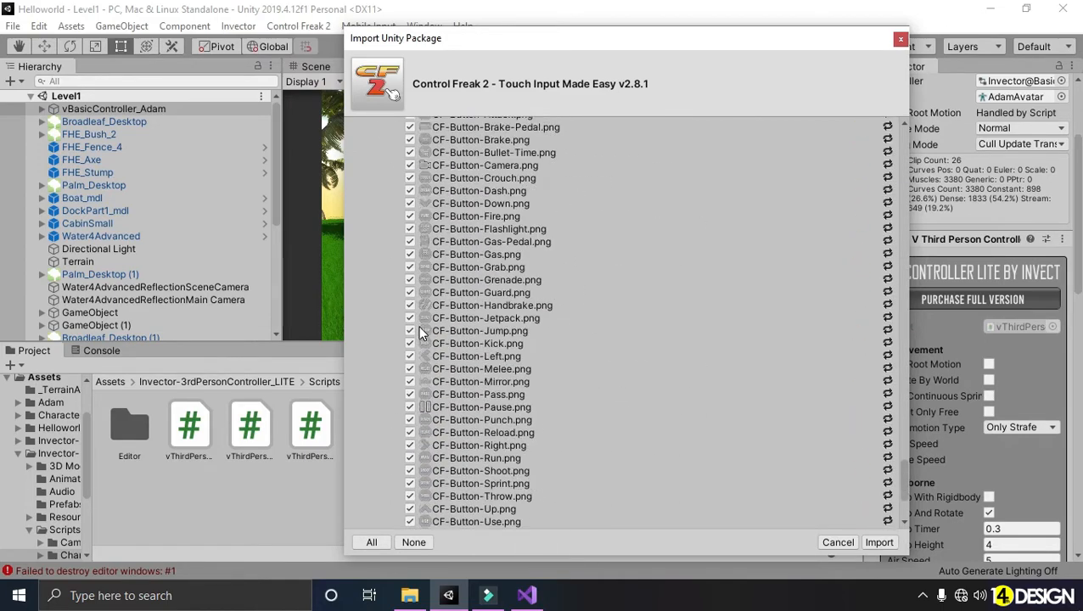
scroll(425, 340, up, 15)
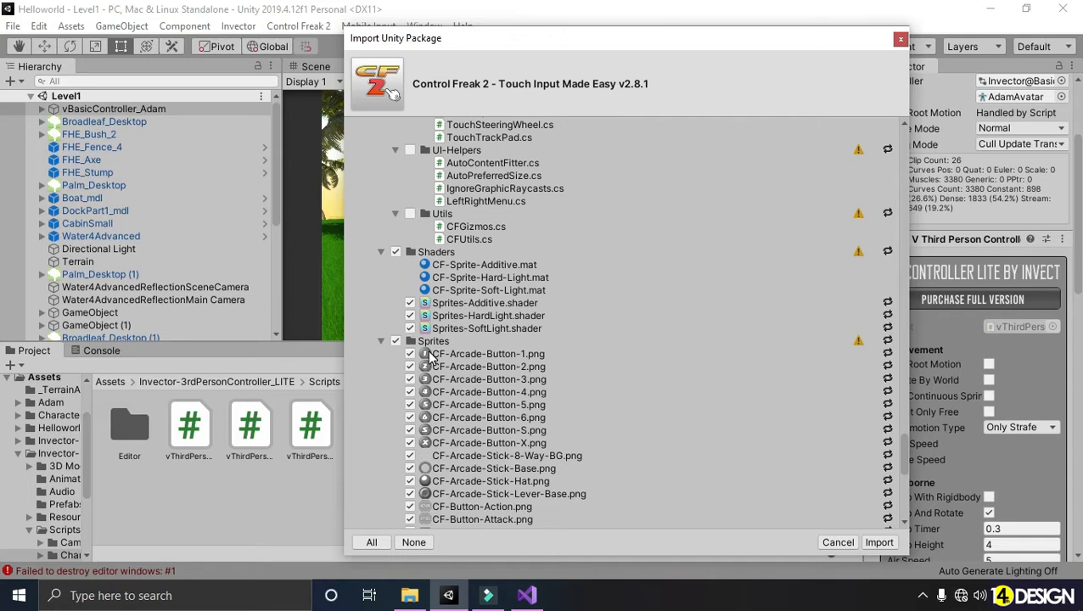
scroll(429, 348, down, 20)
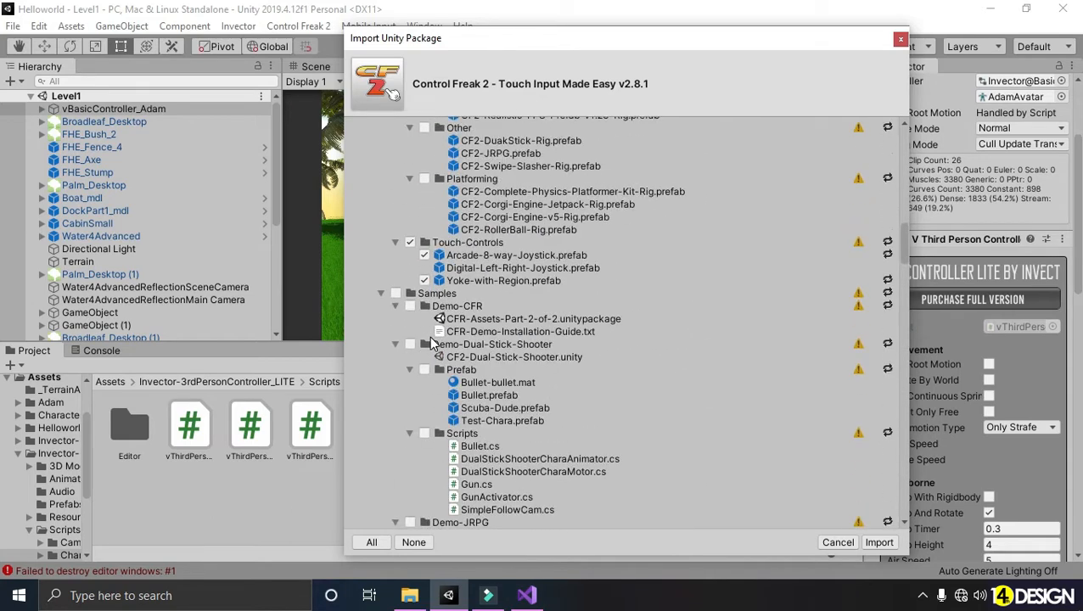
scroll(431, 341, up, 10)
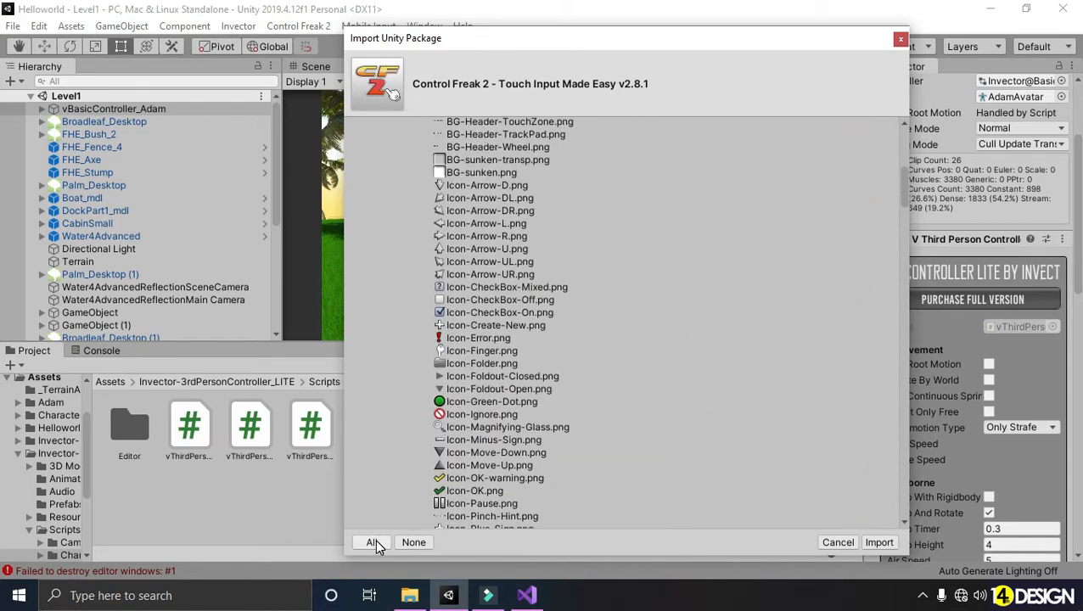
scroll(410, 438, up, 15)
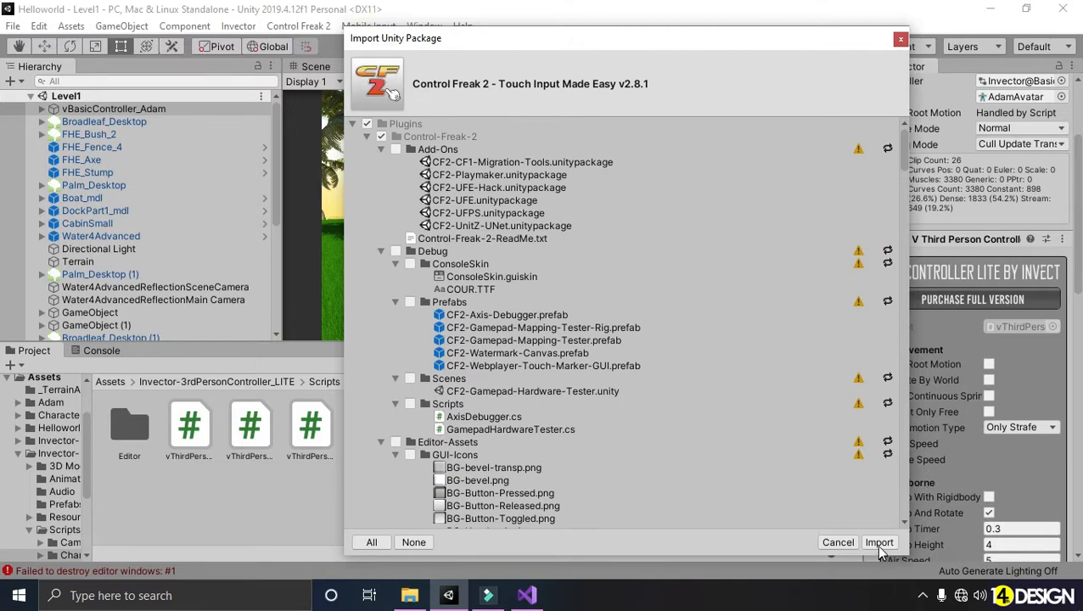
click(879, 546)
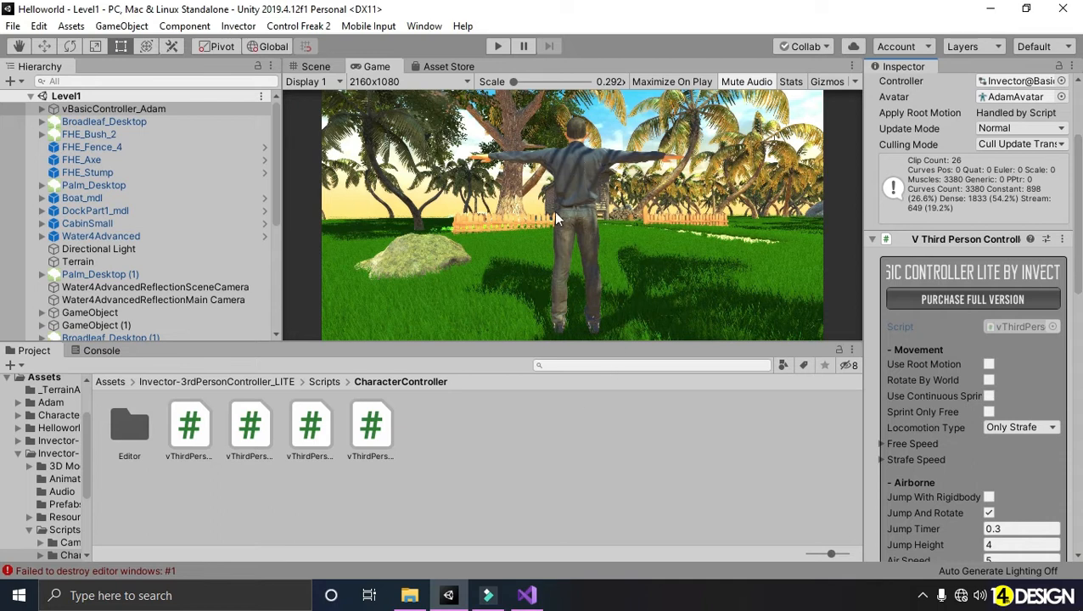
click(299, 27)
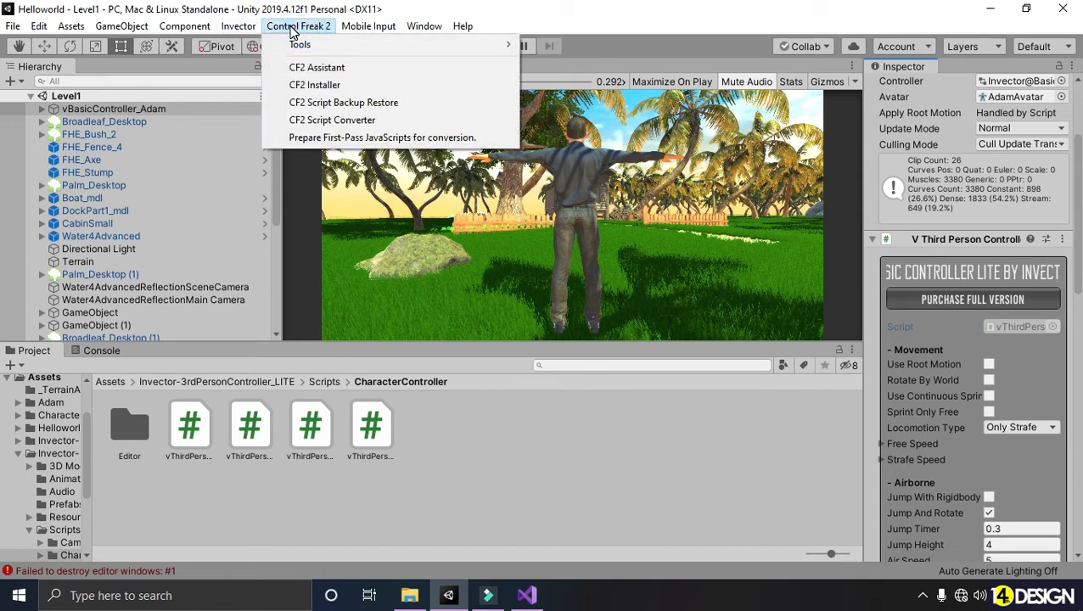
click(669, 472)
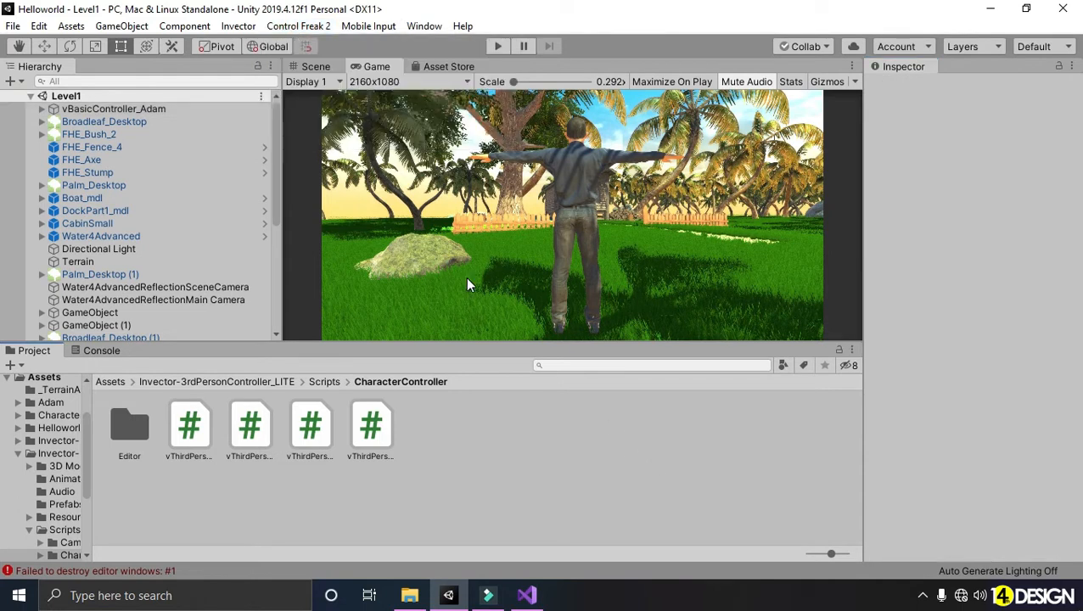
drag(282, 270, 264, 271)
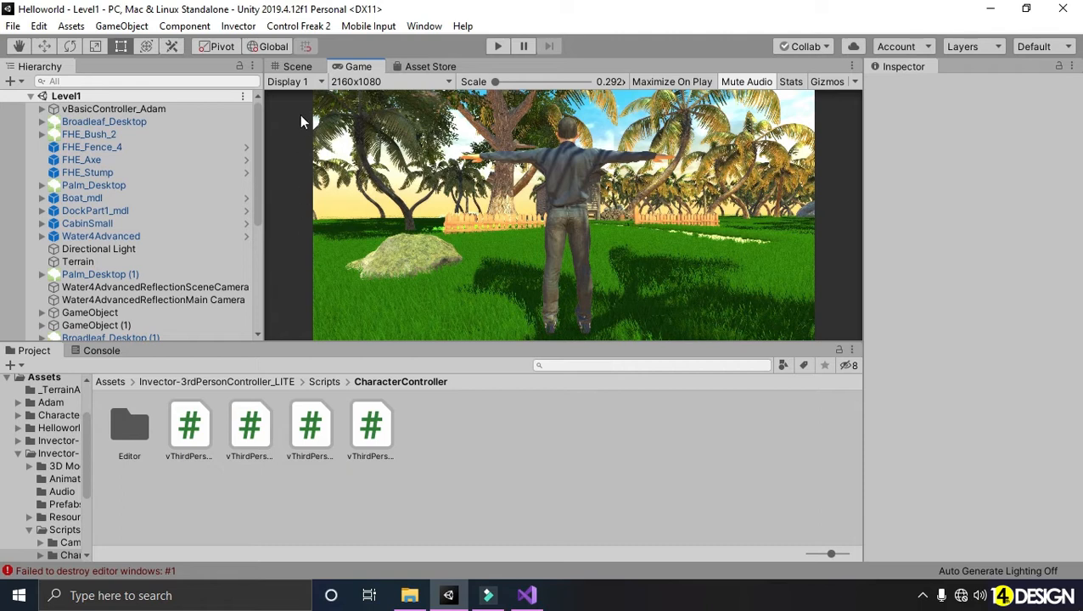
Open the CF2 Script Converter and convert all the listed Standard Assets scripts
click(303, 28)
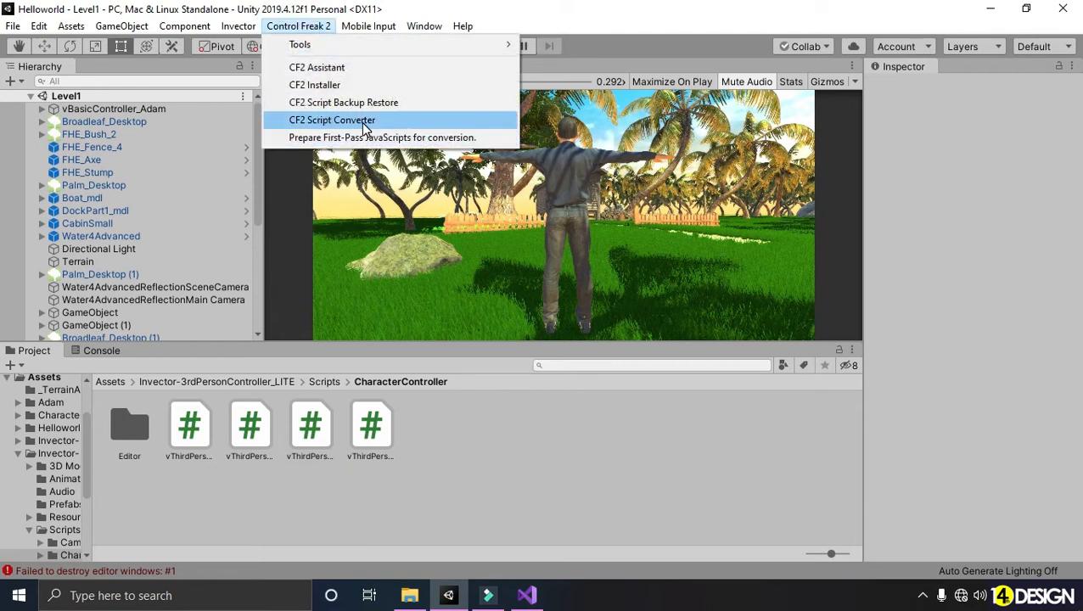
click(436, 127)
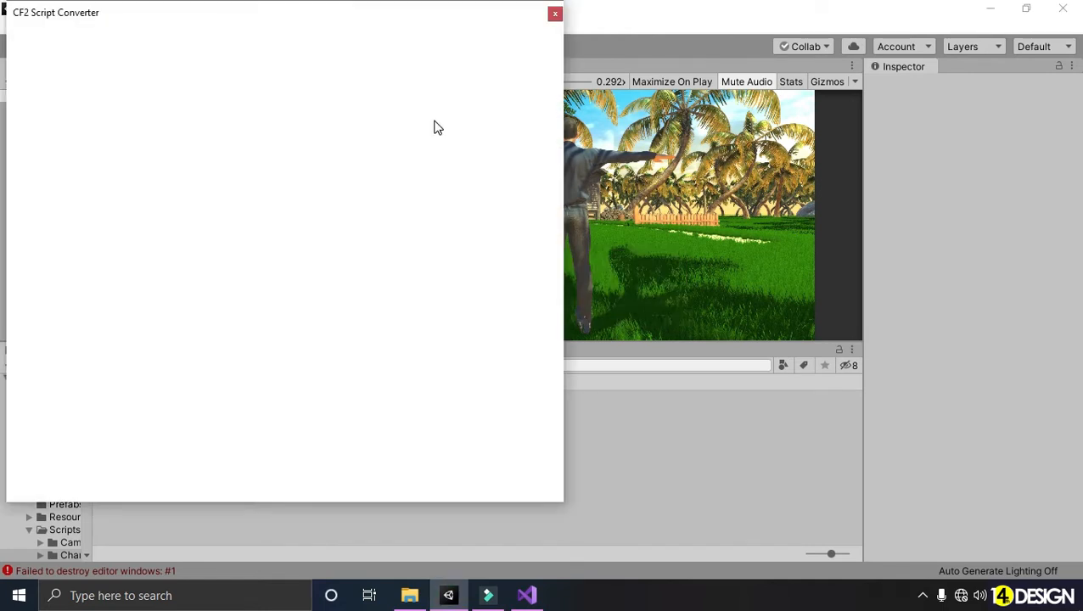
drag(243, 23, 726, 73)
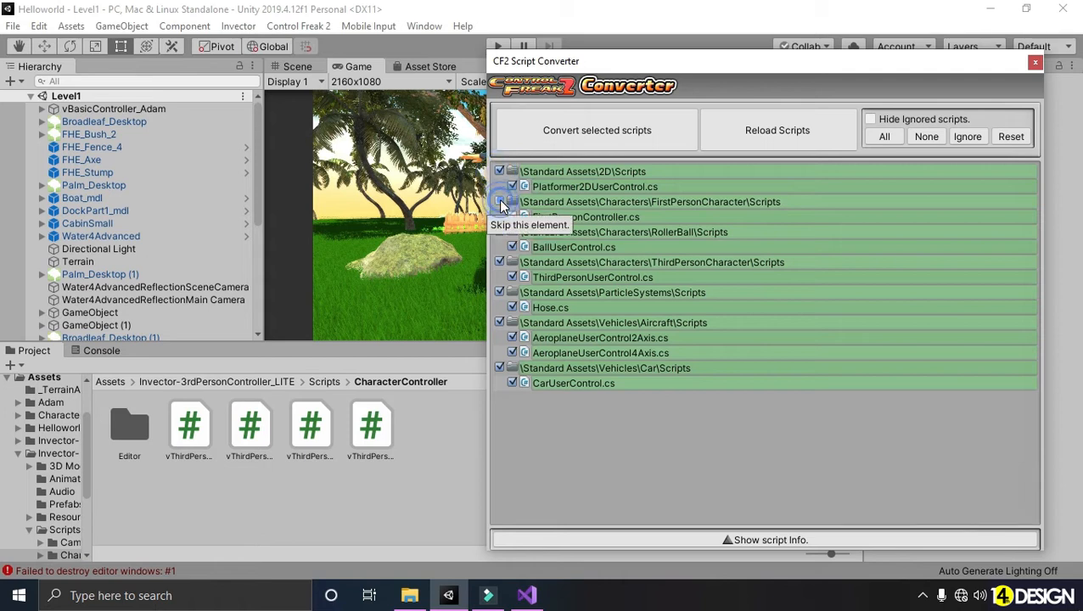
click(501, 233)
click(501, 234)
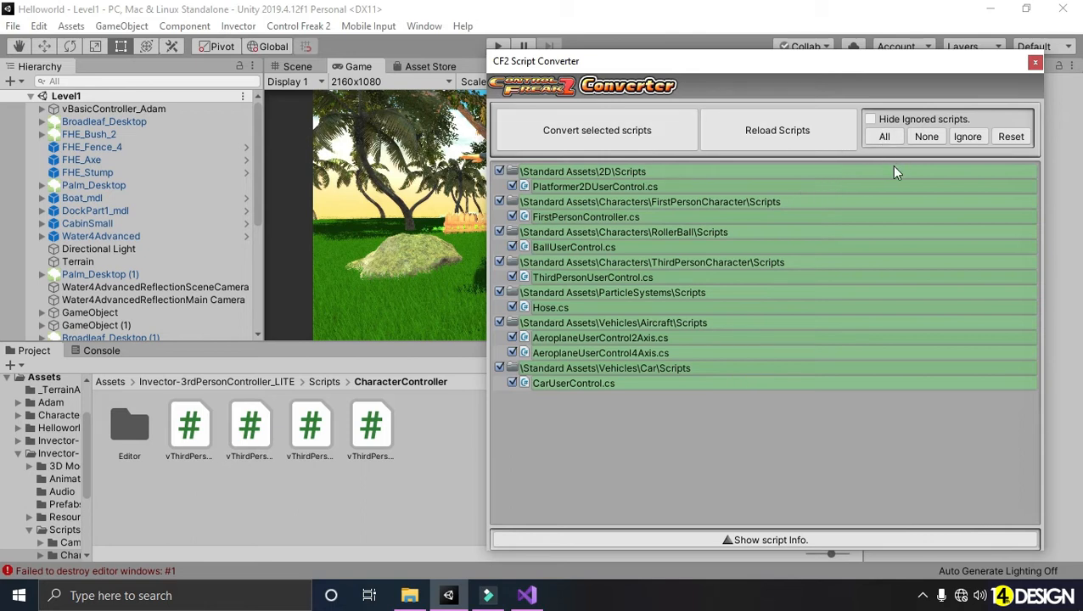
click(891, 139)
click(606, 131)
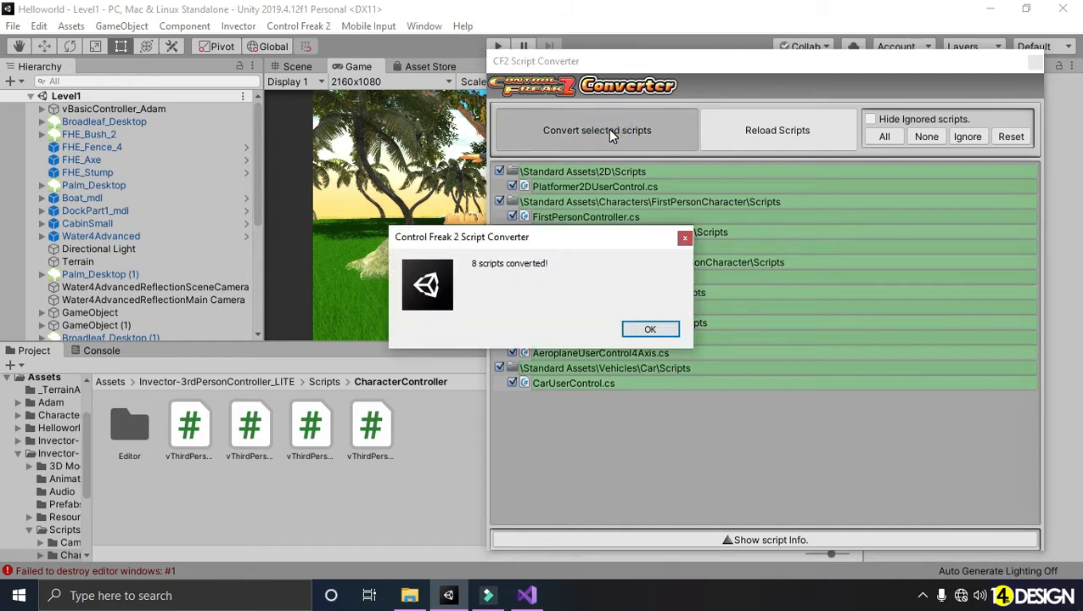
drag(497, 244, 627, 425)
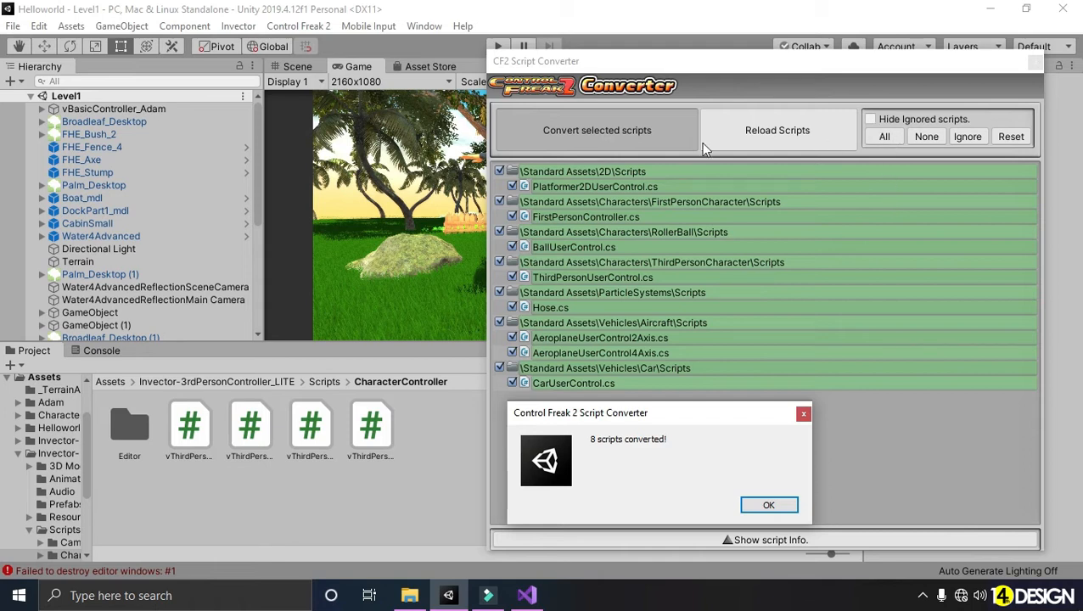
click(773, 506)
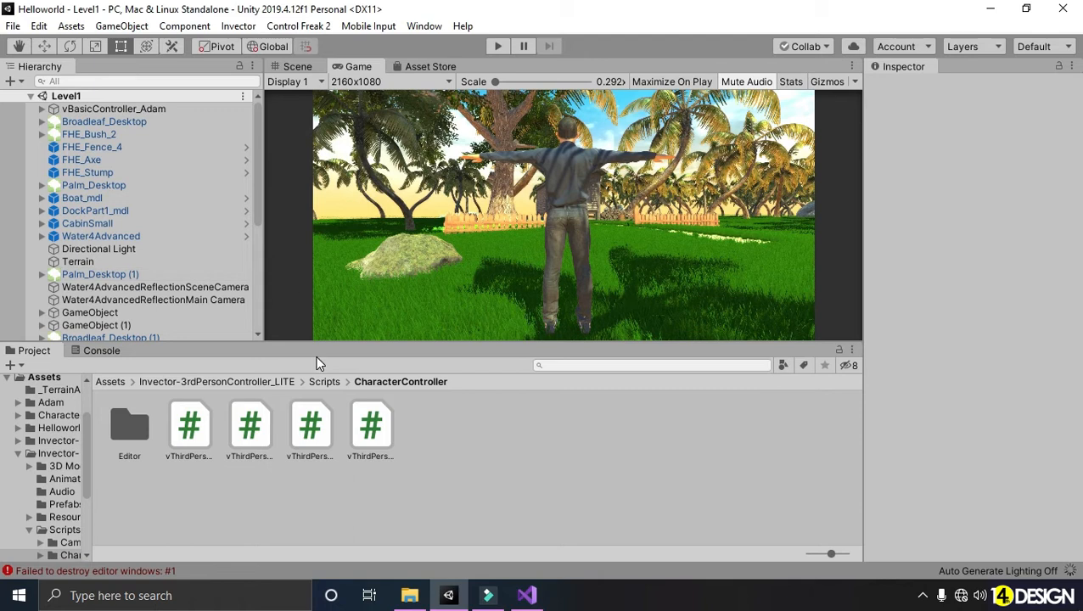
Check the console messages and return to the project's asset files
click(238, 567)
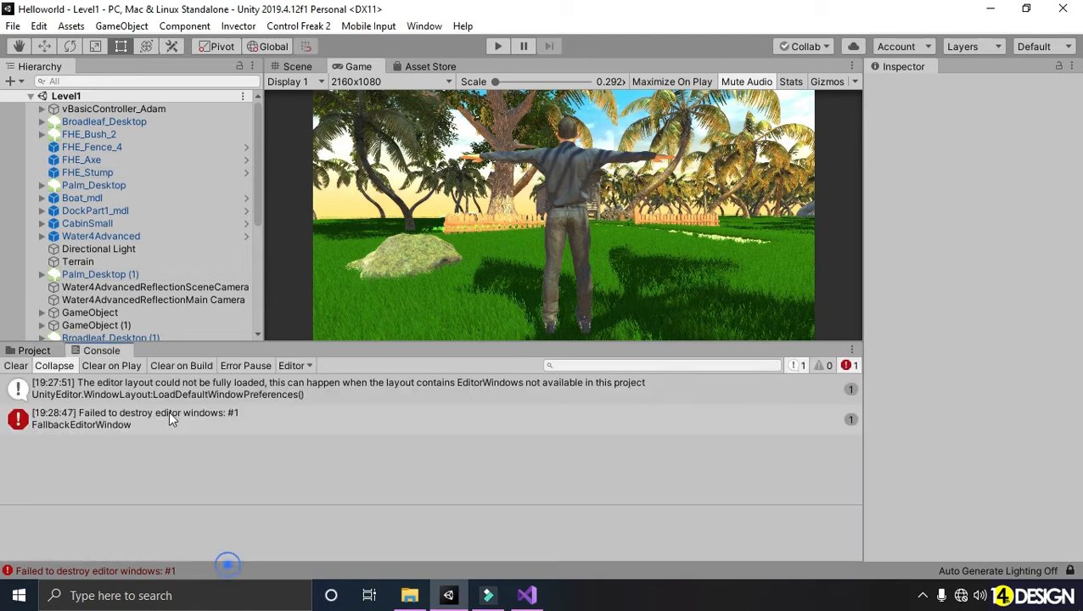
click(48, 354)
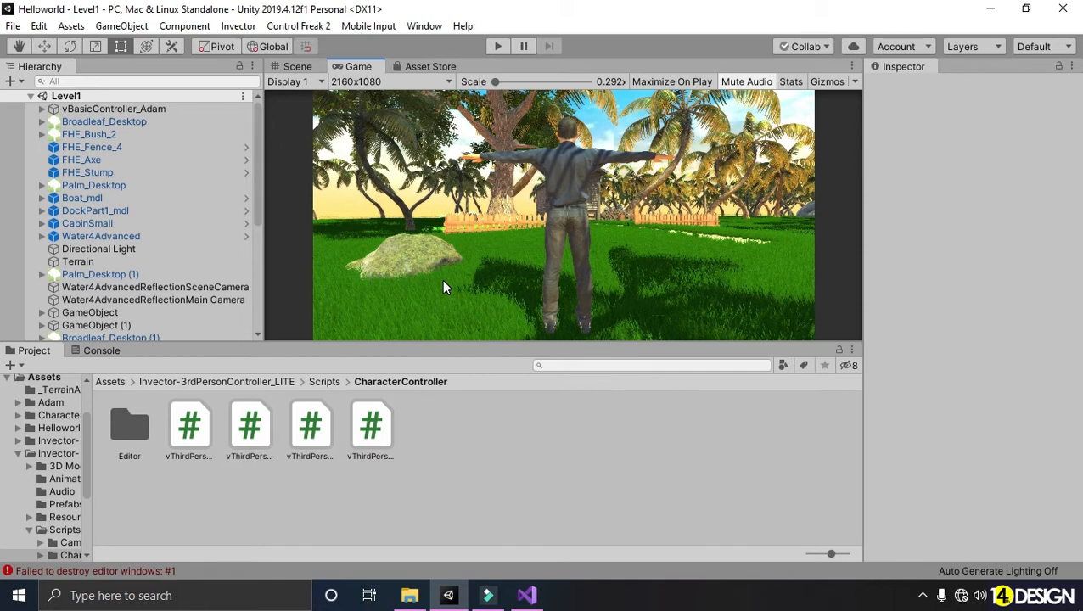
click(545, 476)
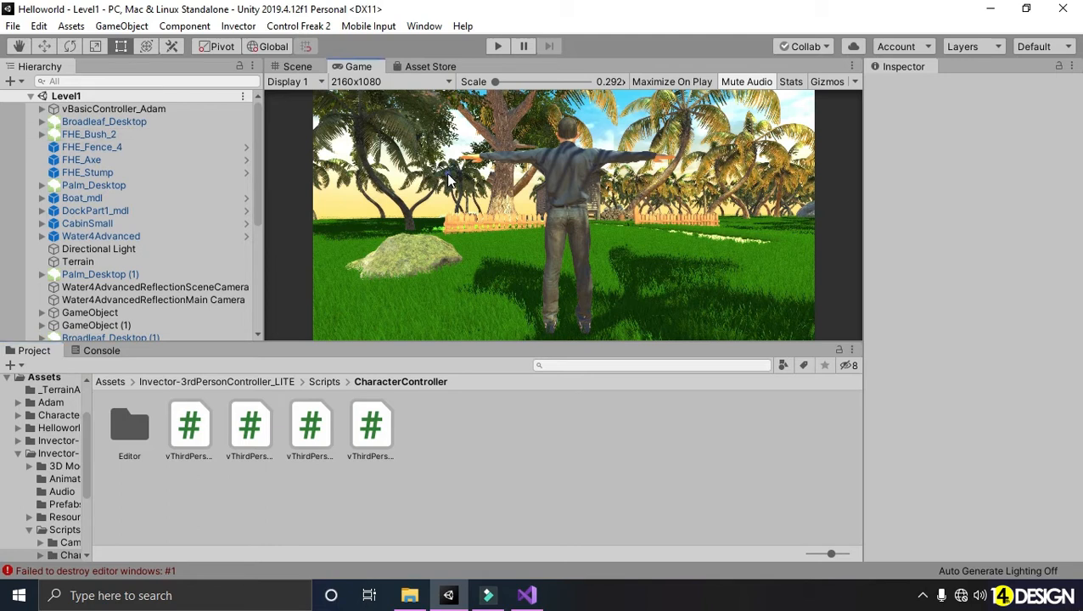
Open the CF2 Installer and run the Control Freak 2 installation
click(298, 27)
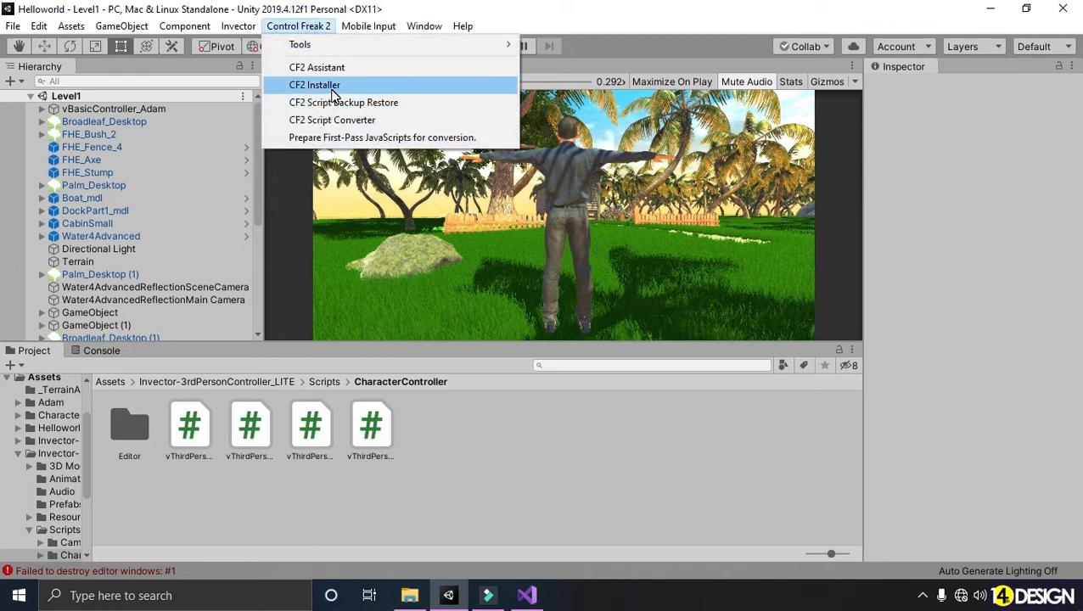
click(331, 85)
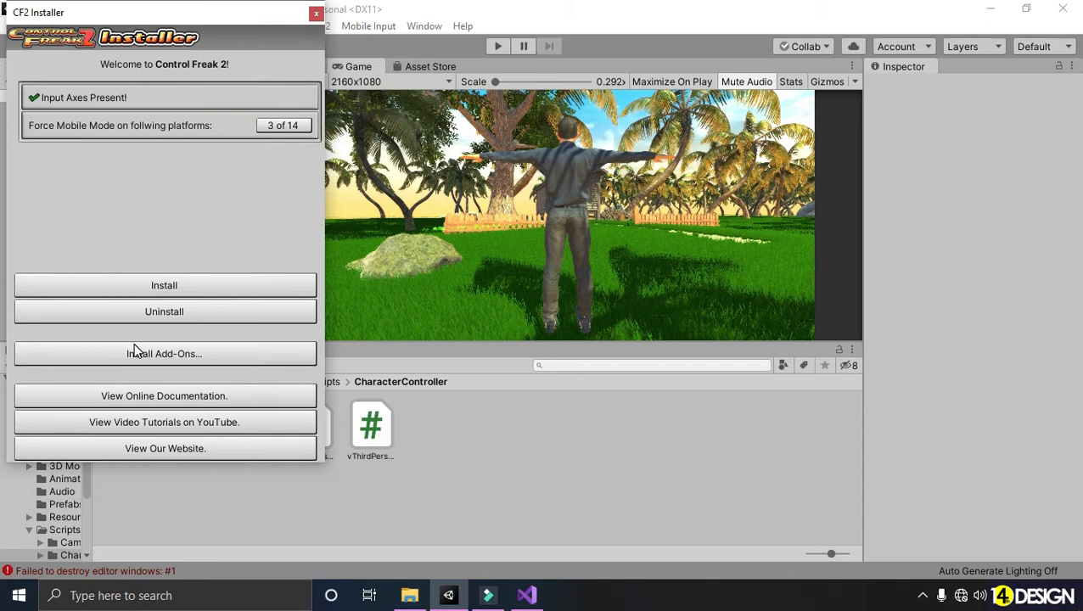
click(164, 286)
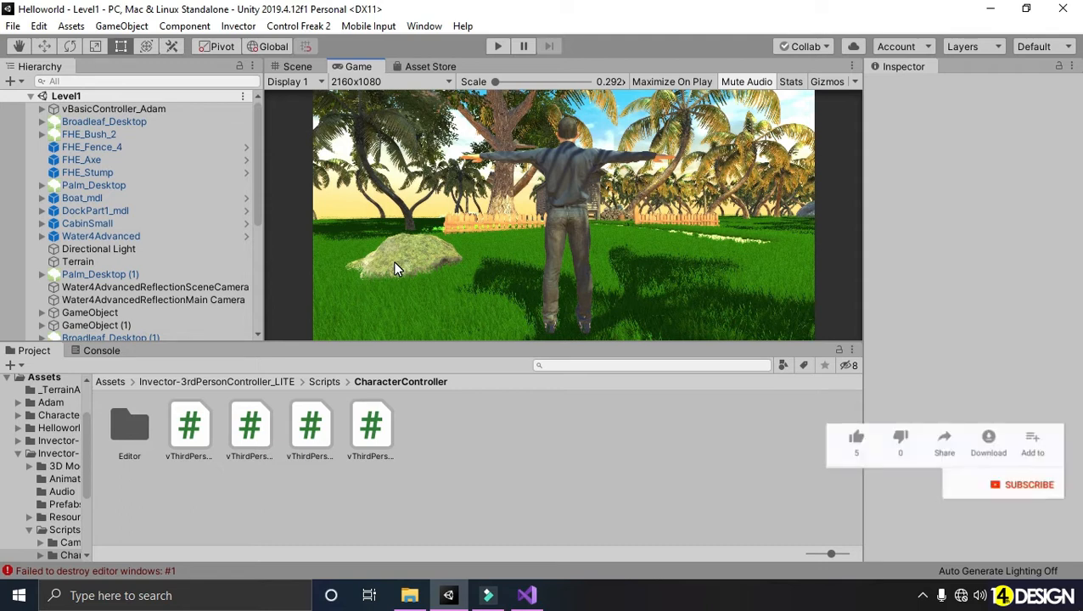
Go to the touch rig prefabs in Assets/Plugins/Control-Freak-2/Prefabs/Rigs/FPP-TPP
click(103, 382)
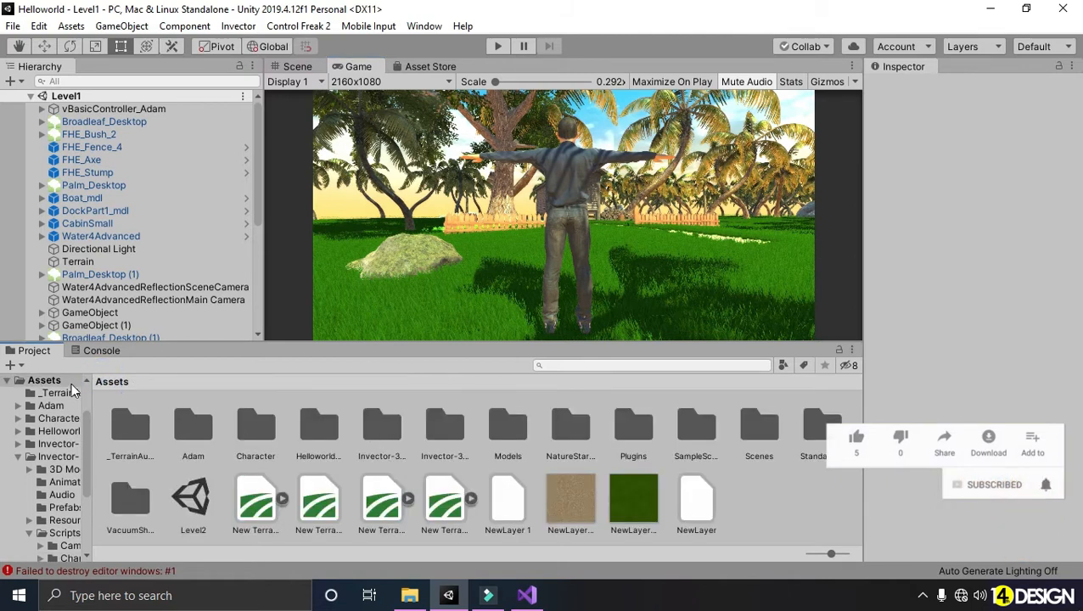
click(18, 457)
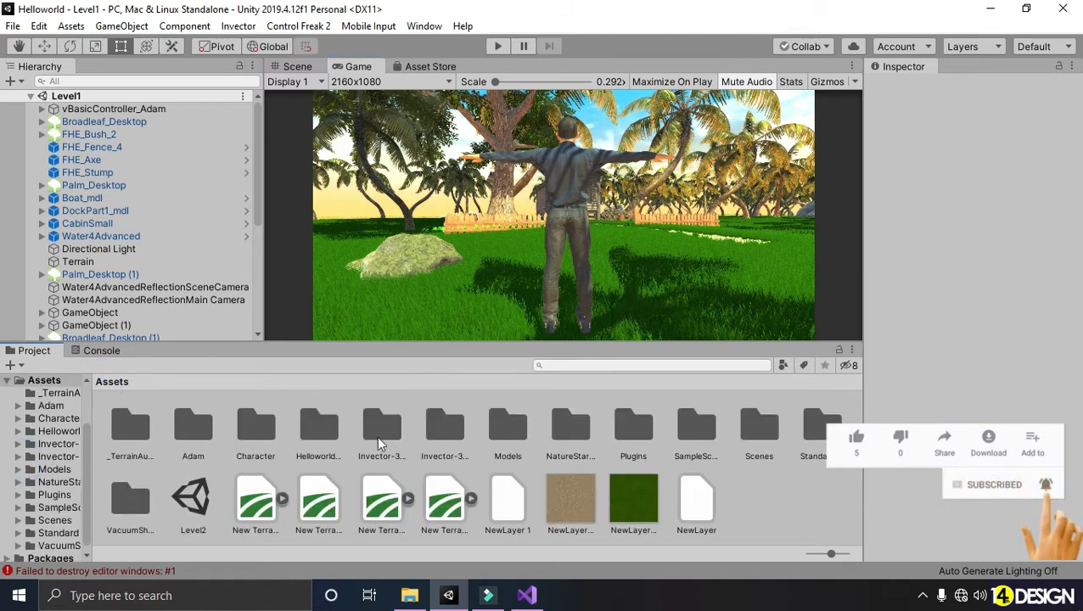
double_click(633, 429)
double_click(135, 433)
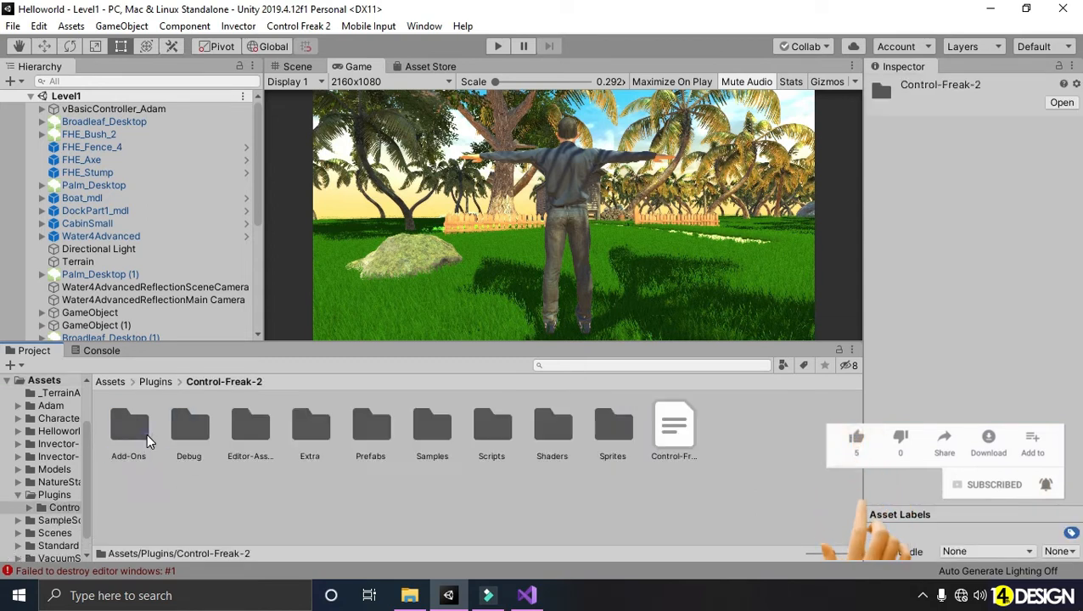
double_click(378, 432)
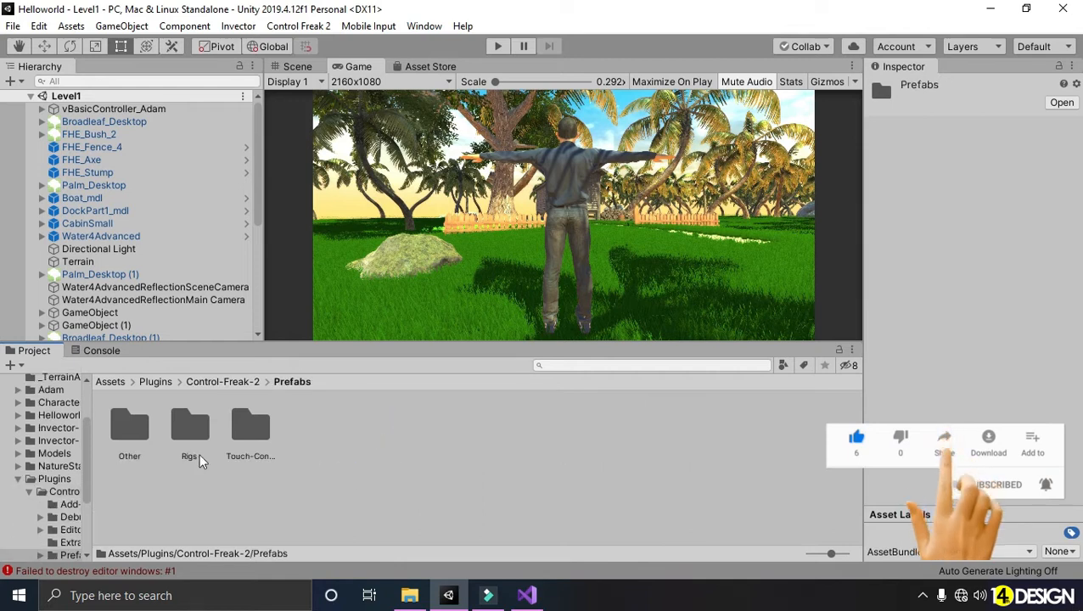
double_click(192, 429)
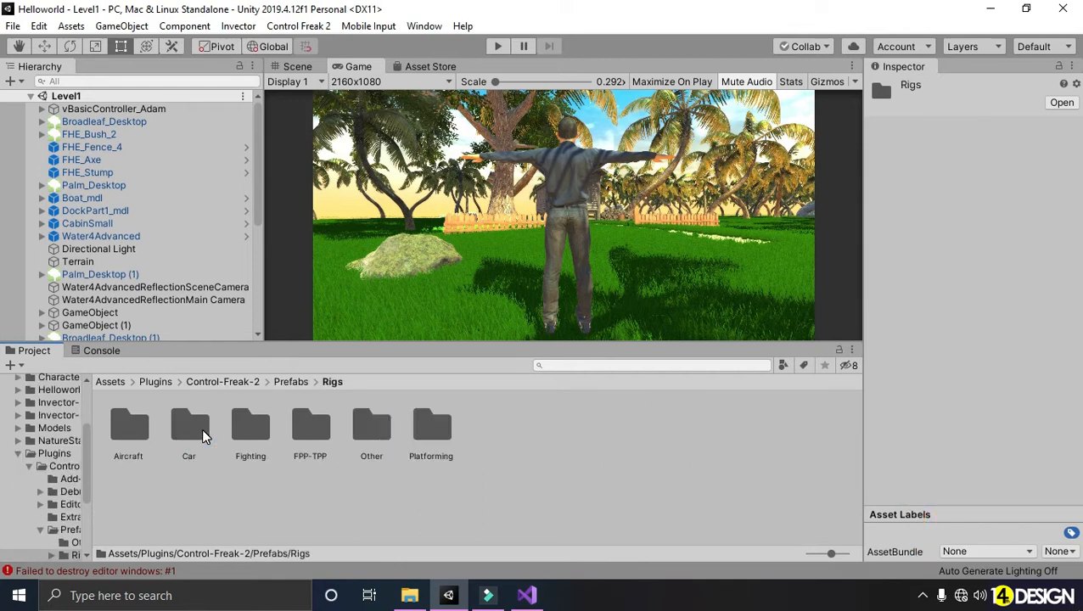
double_click(304, 435)
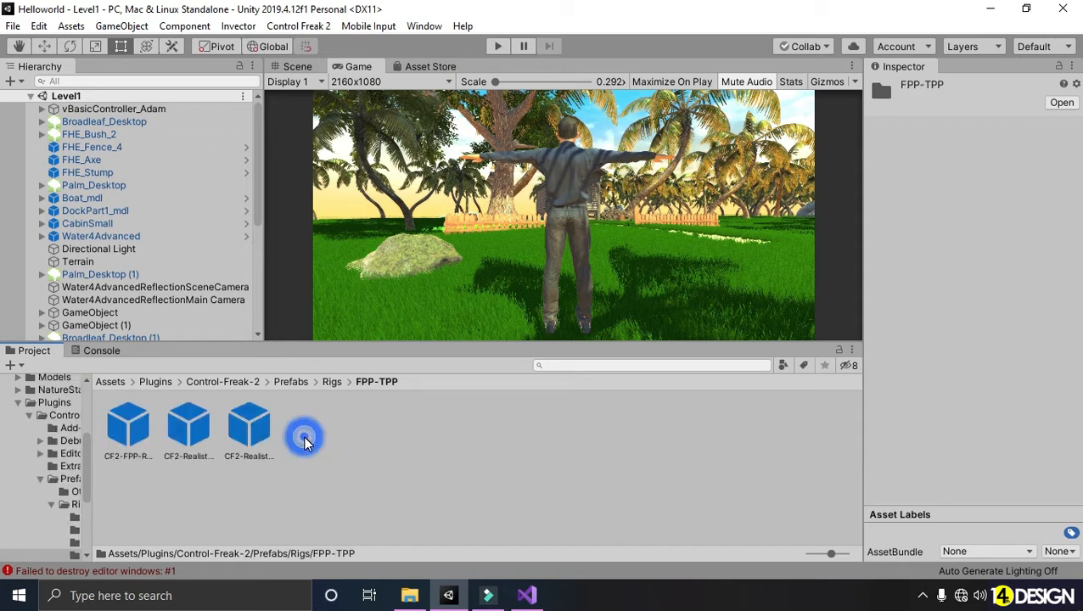
Inspect the settings of the three rig prefabs in the FPP-TPP folder
click(144, 433)
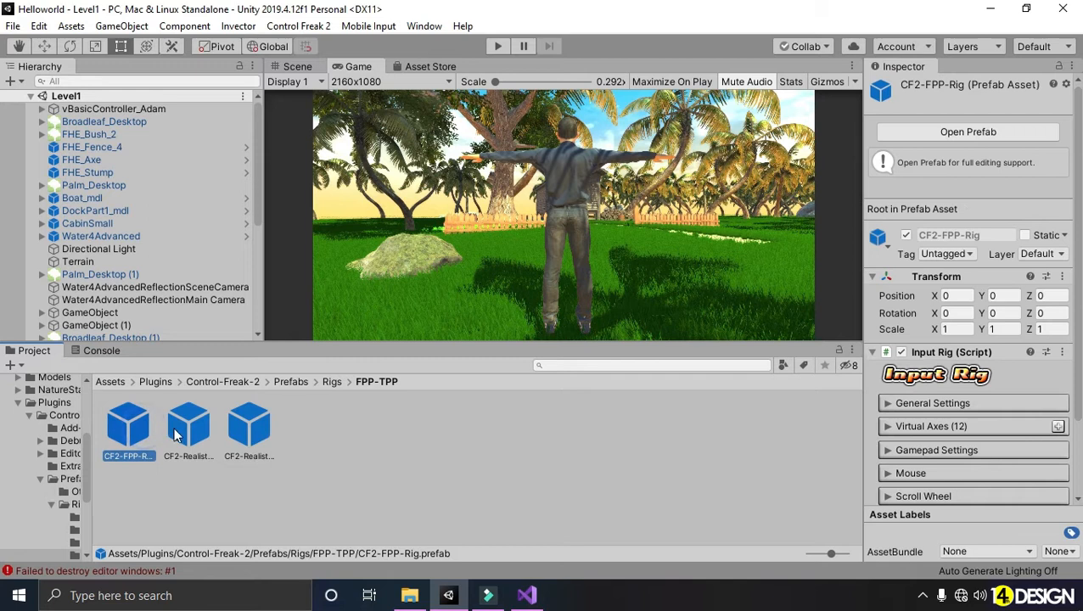
click(199, 429)
click(258, 439)
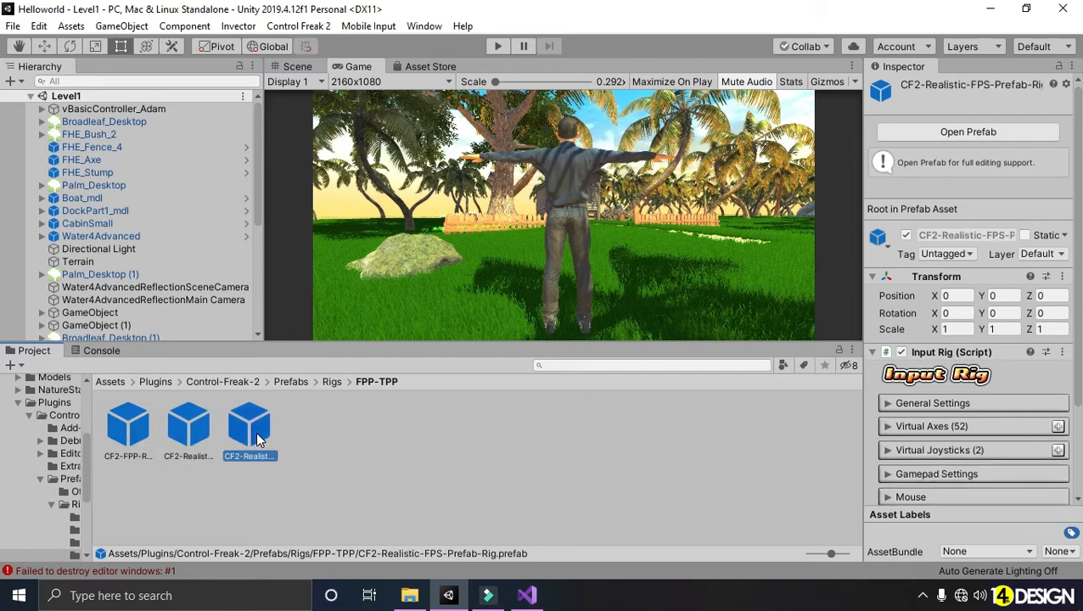
click(321, 456)
click(188, 429)
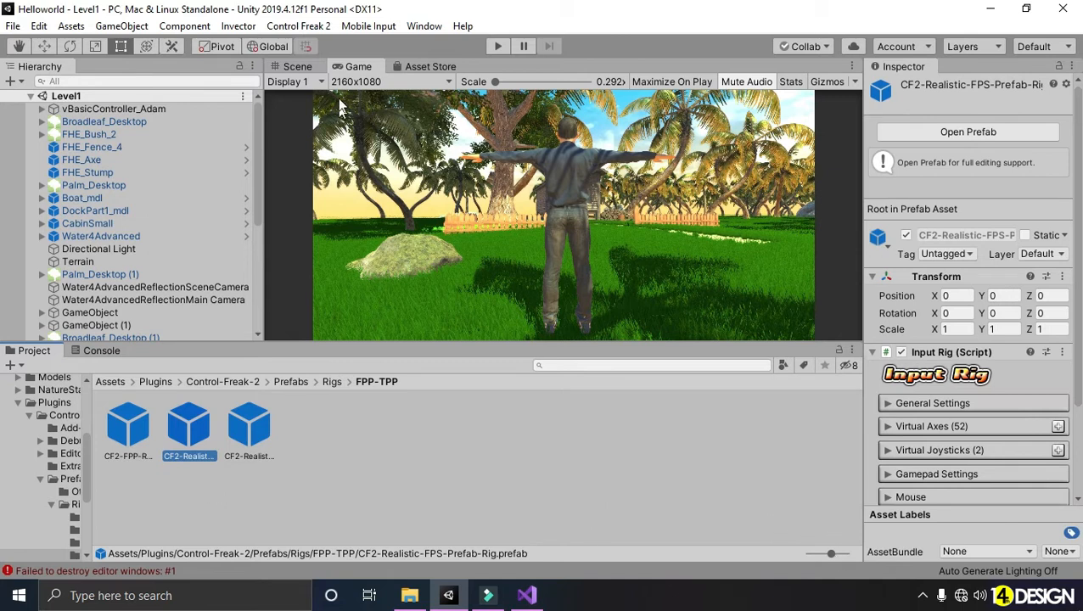
Open the CF2-FPP-Rig prefab in a 2D scene view and examine its touch control layout
click(298, 66)
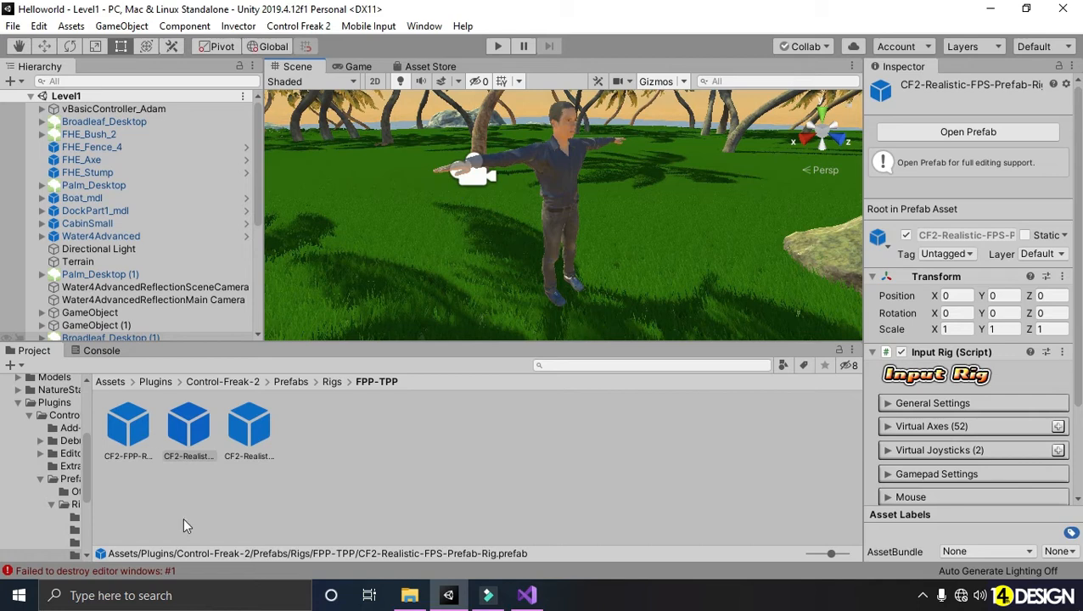
double_click(128, 425)
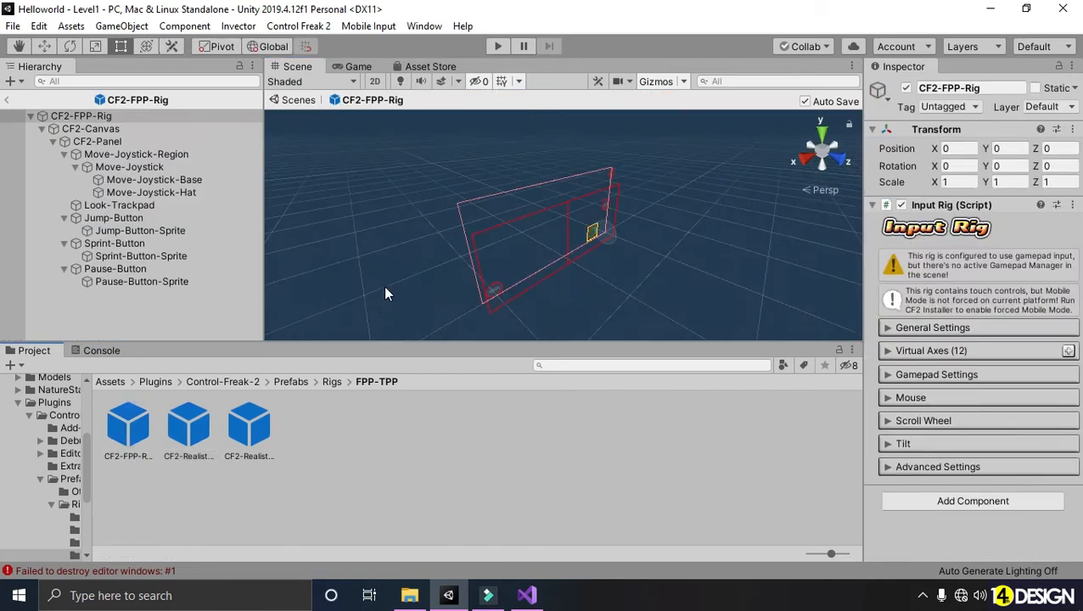
click(375, 82)
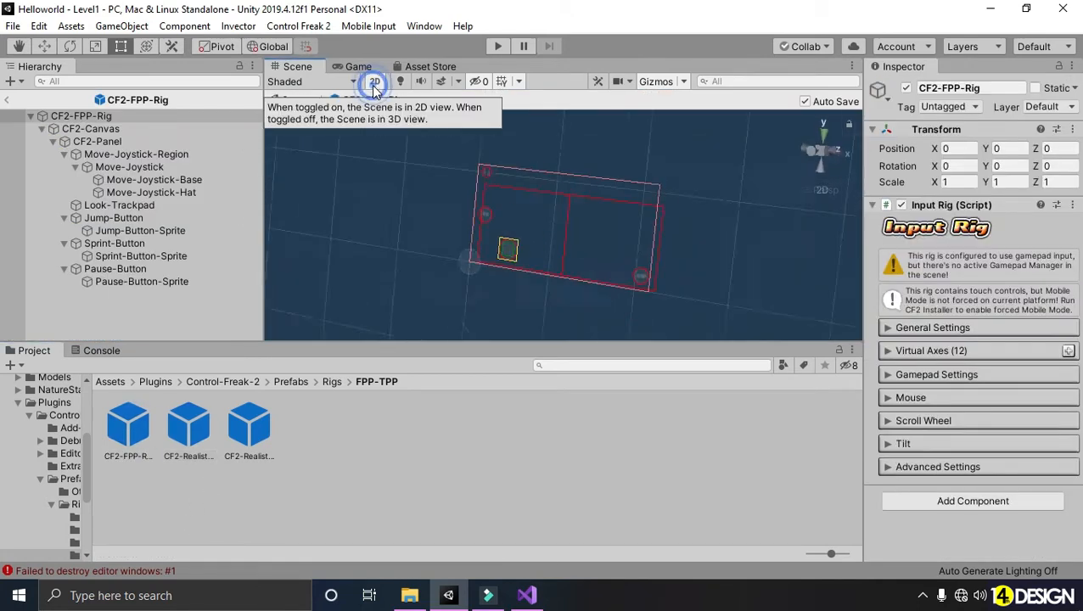
scroll(495, 259, up, 5)
middle_drag(604, 244, 512, 273)
scroll(507, 320, down, 1)
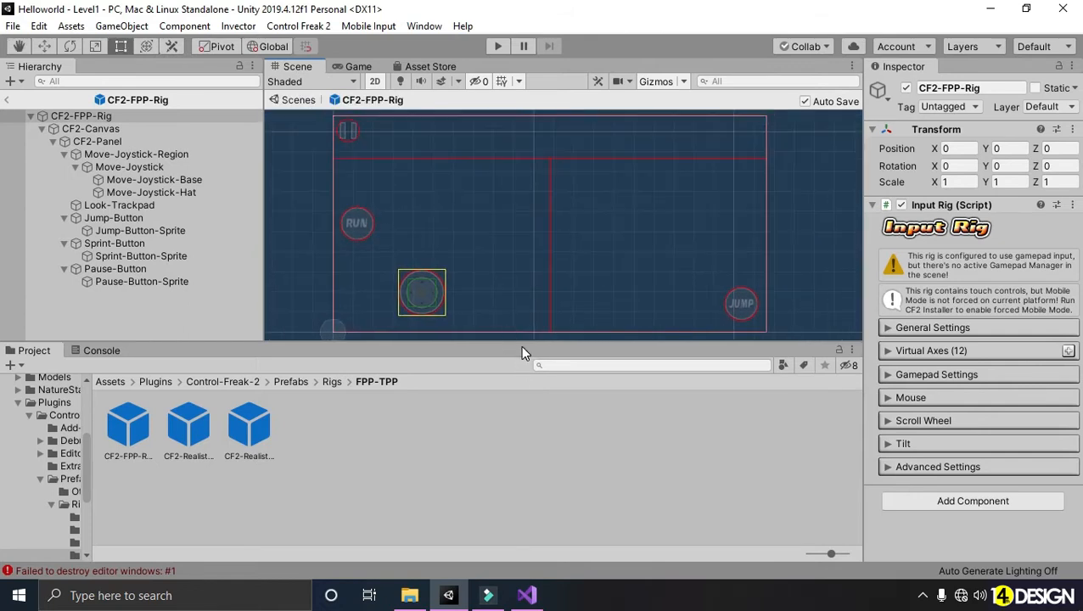
drag(522, 346, 523, 352)
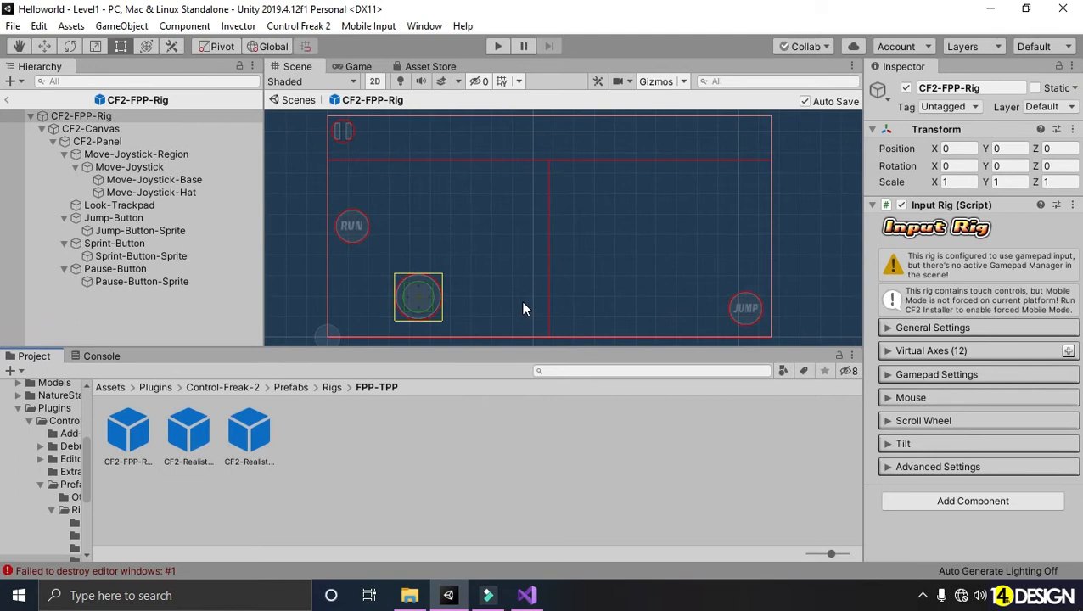
middle_drag(357, 292, 316, 267)
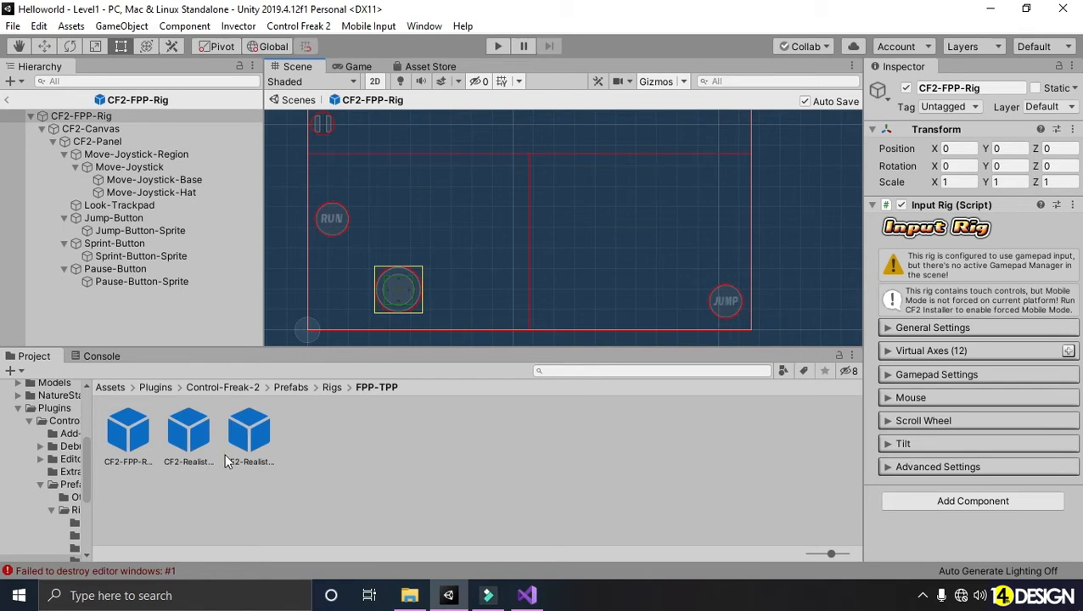
Examine the layouts of CF2-Realistic-FPS-Prefab-Rig and CF2-Realistic-FPS-Prefab-v1.23-Rig, and reopen CF2-FPP-Rig to compare
double_click(183, 432)
scroll(464, 282, up, 2)
middle_drag(616, 253, 639, 250)
scroll(668, 264, up, 1)
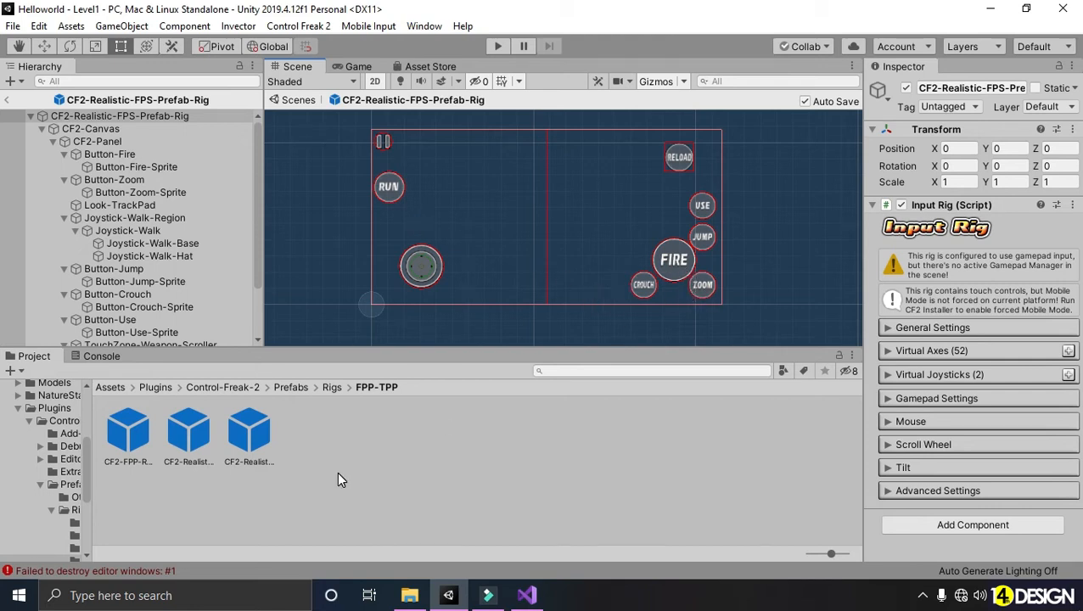
double_click(255, 437)
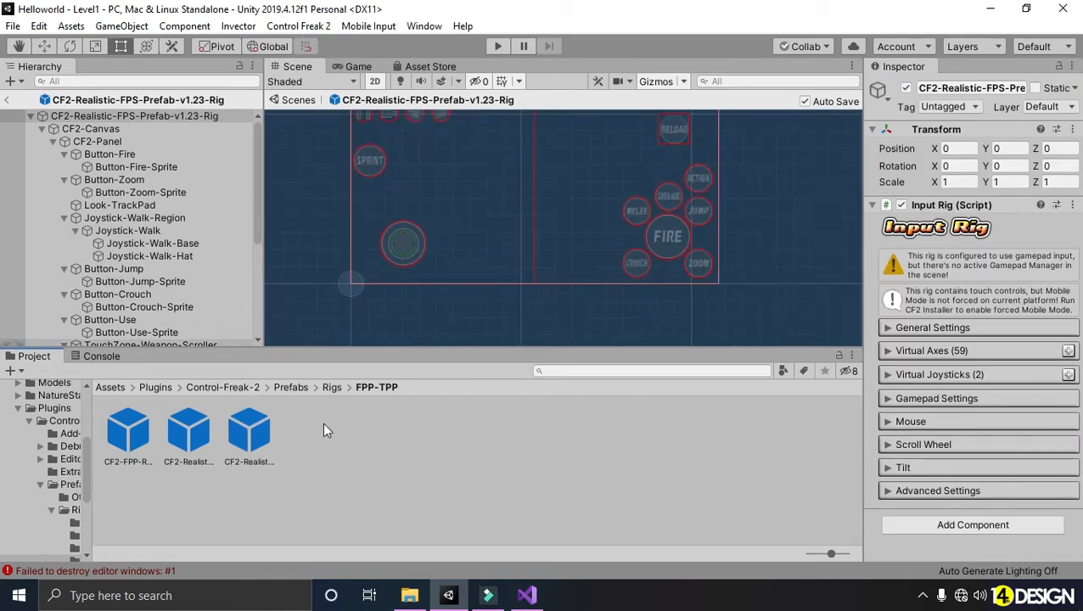
middle_drag(514, 260, 504, 286)
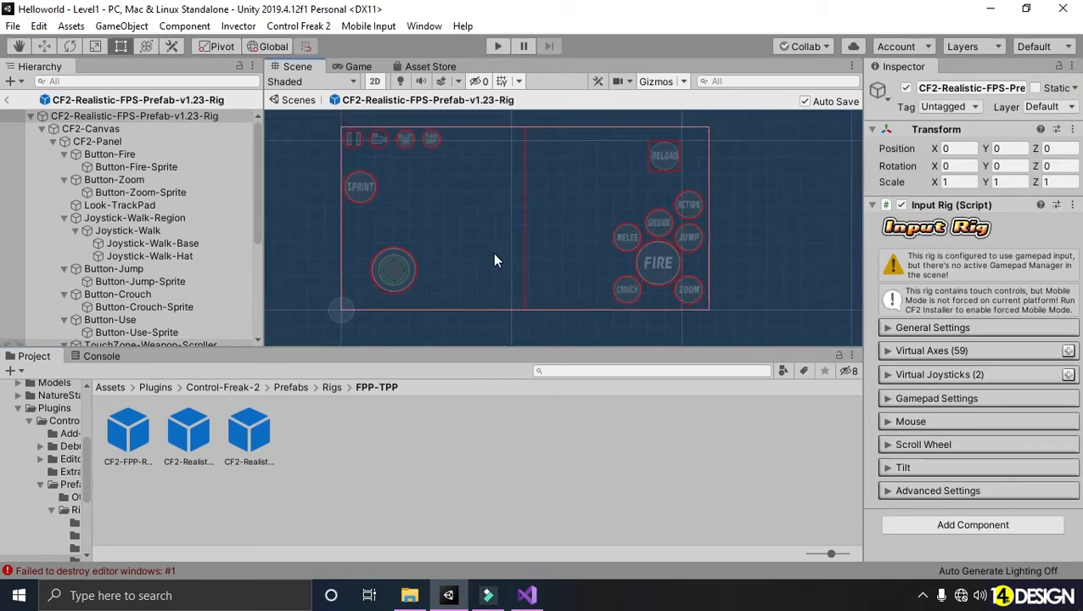
double_click(133, 435)
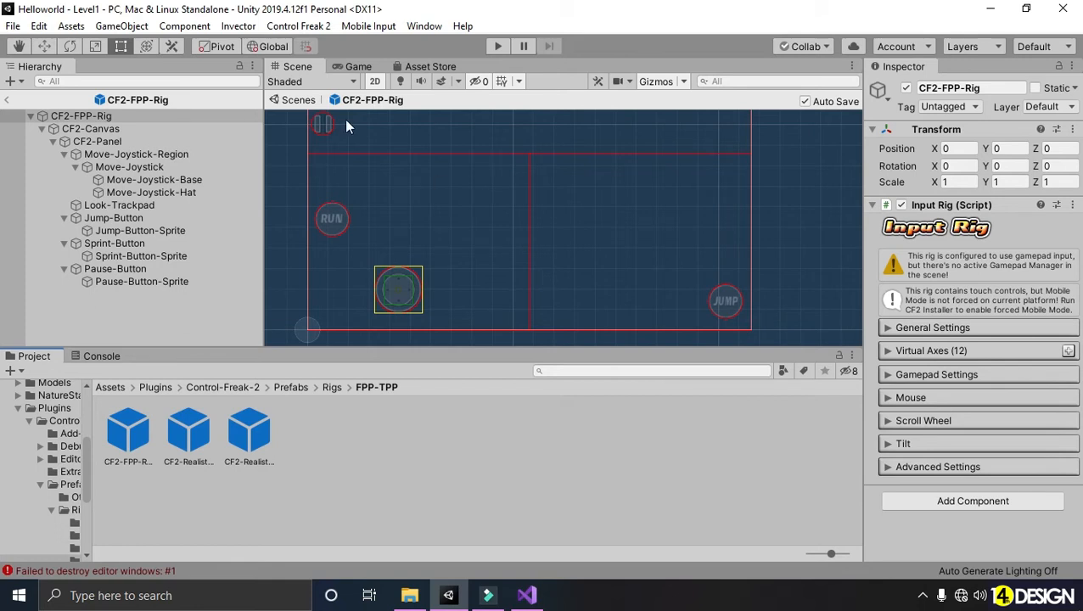
drag(264, 260, 234, 265)
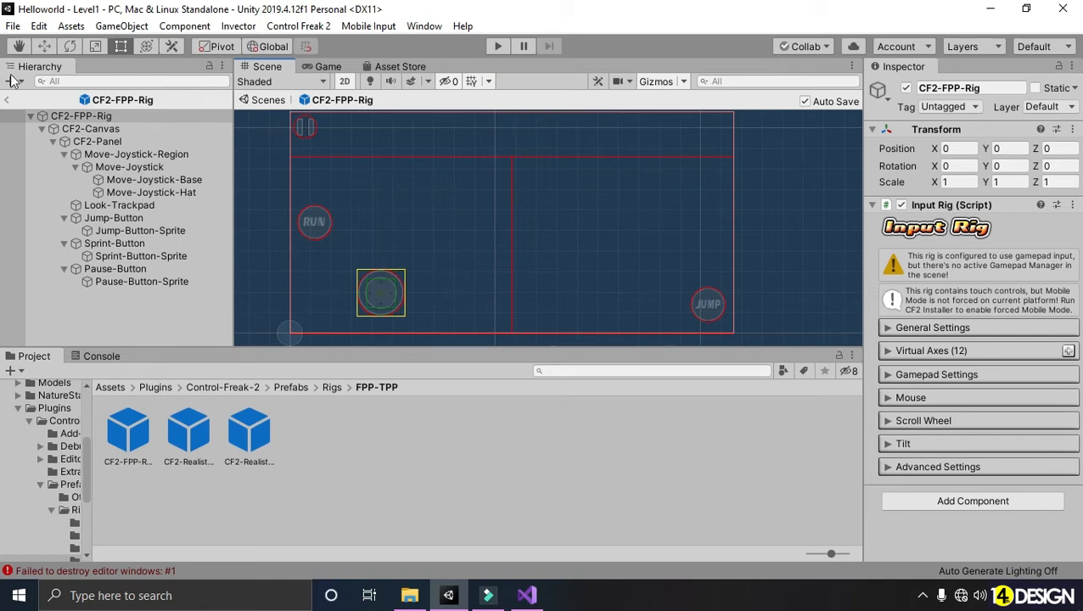
Leave prefab editing and add the CF2-FPP-Rig prefab at the top of the Level1 scene hierarchy
click(7, 99)
scroll(440, 204, down, 4)
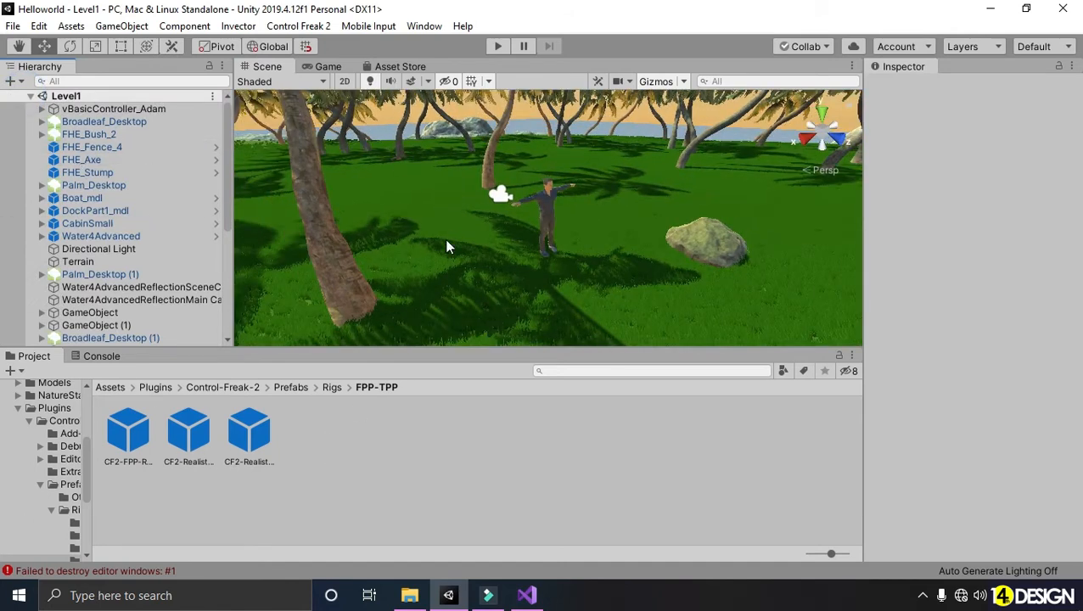
click(137, 442)
drag(138, 442, 129, 103)
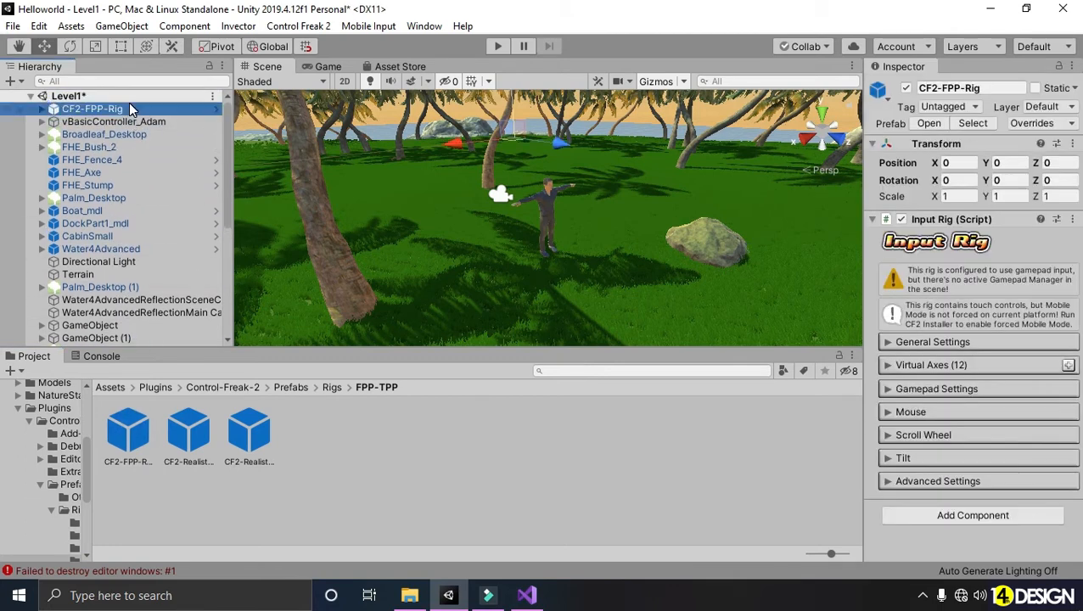
Examine the placed rig in the scene and its on-screen touch controls in the game view
scroll(446, 217, down, 12)
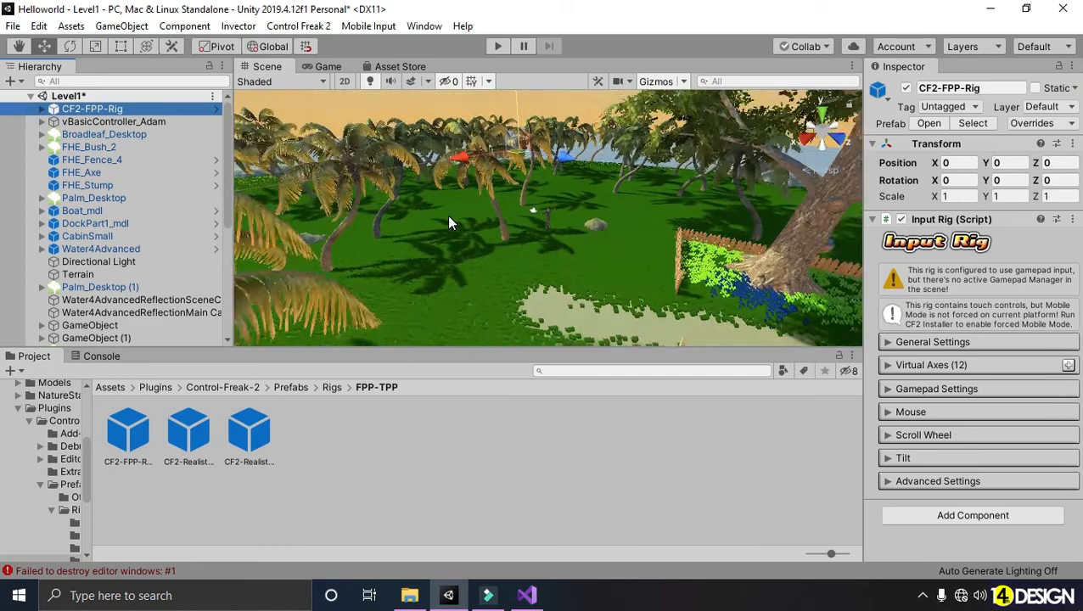
scroll(452, 216, down, 15)
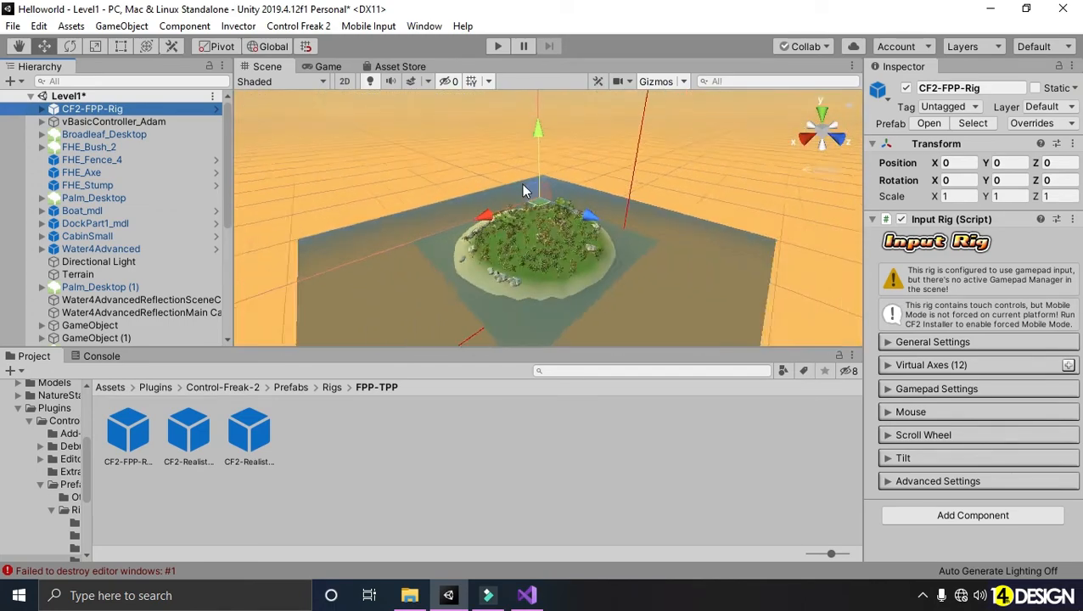
scroll(522, 196, down, 5)
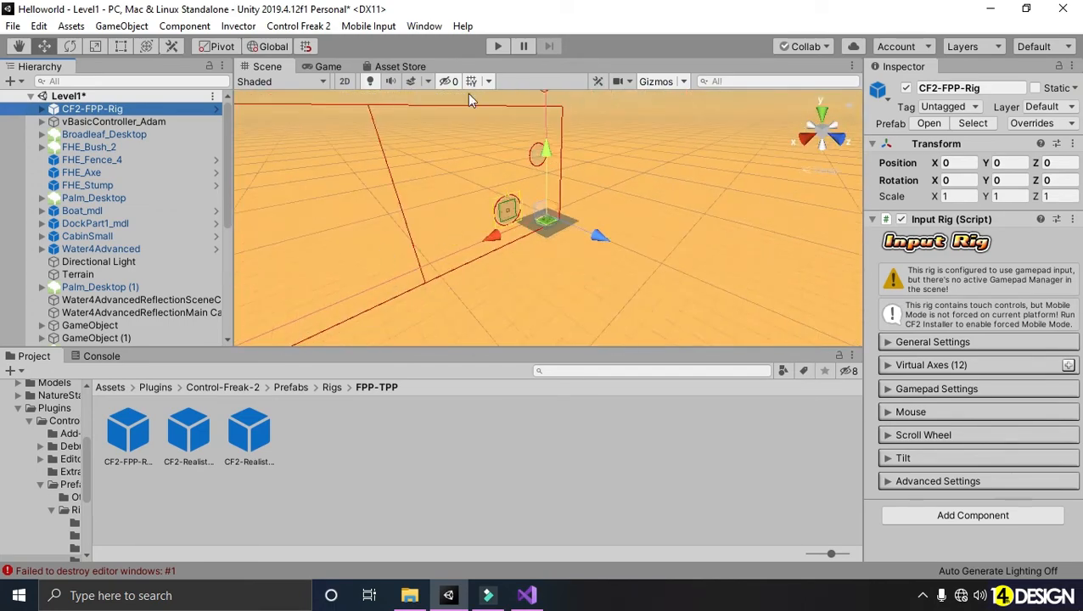
click(329, 68)
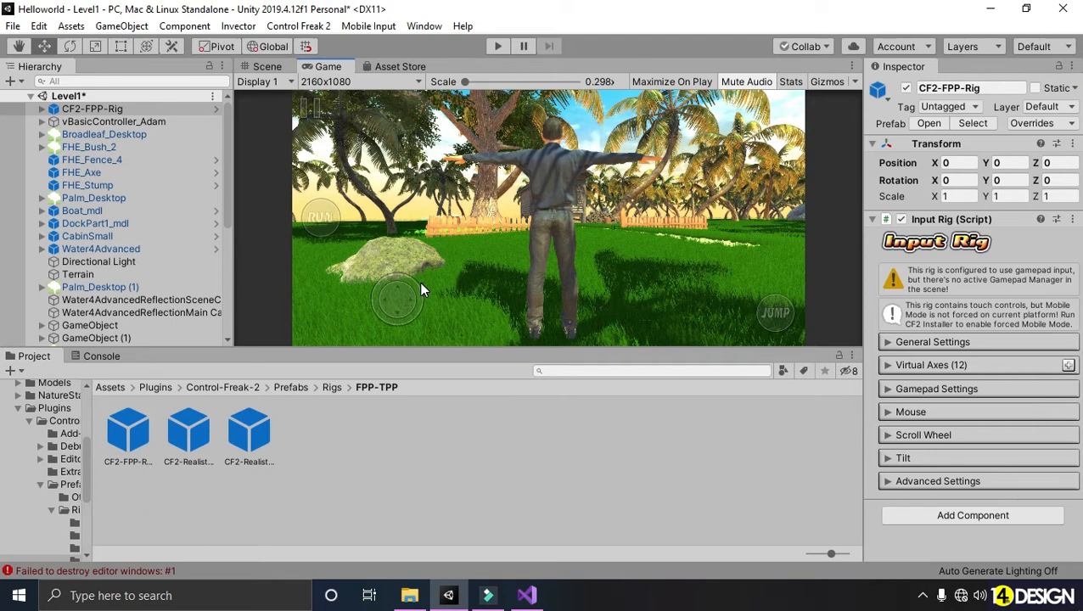
Start play mode and test walking the character forward and backward with the on-screen movement joystick
click(498, 51)
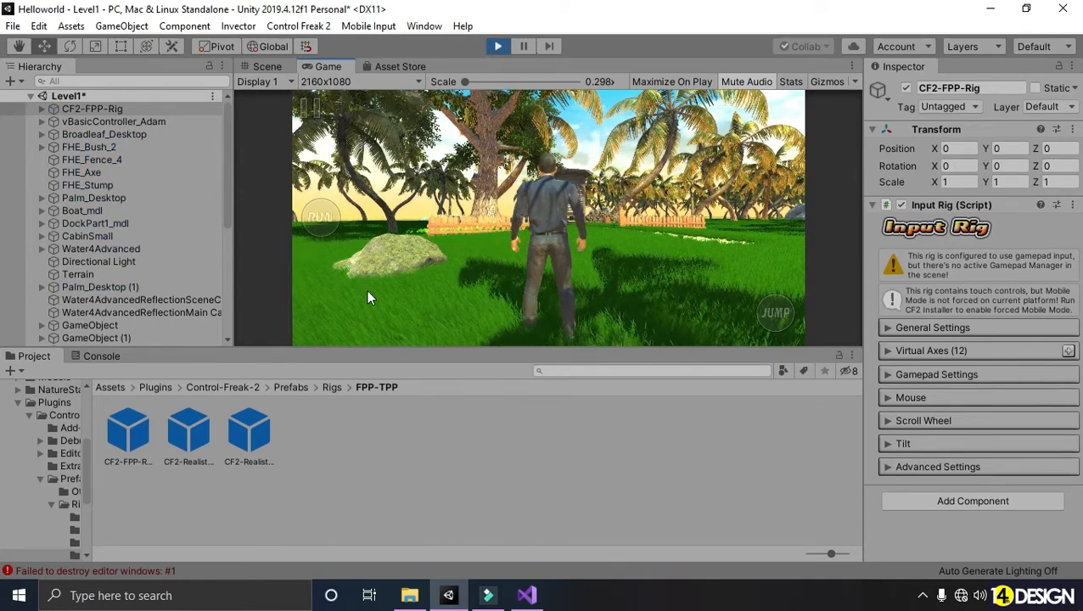
drag(374, 259, 381, 149)
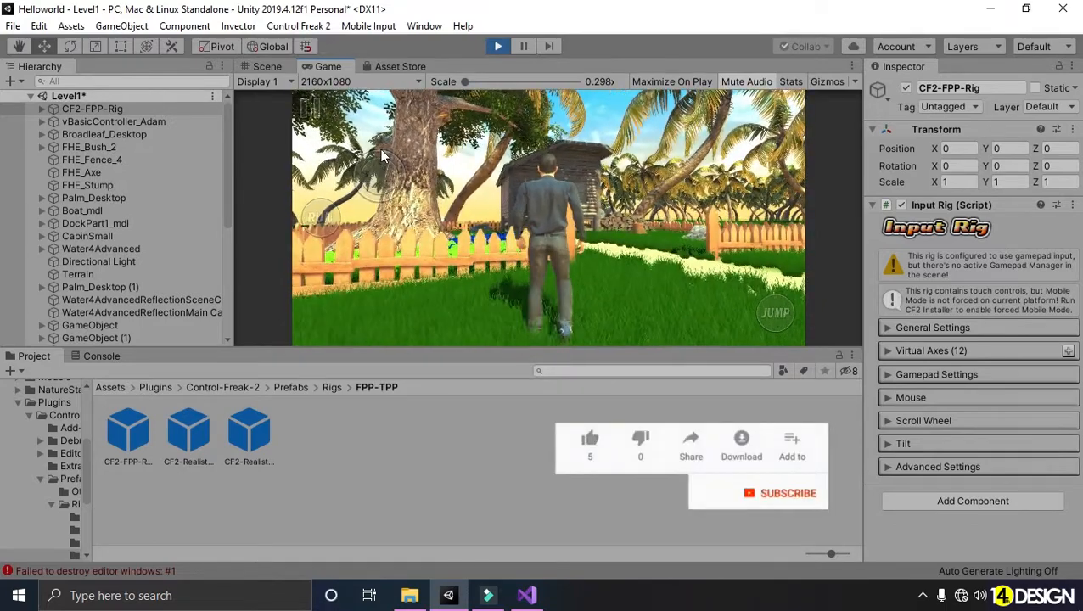
drag(379, 261, 367, 348)
drag(363, 302, 389, 279)
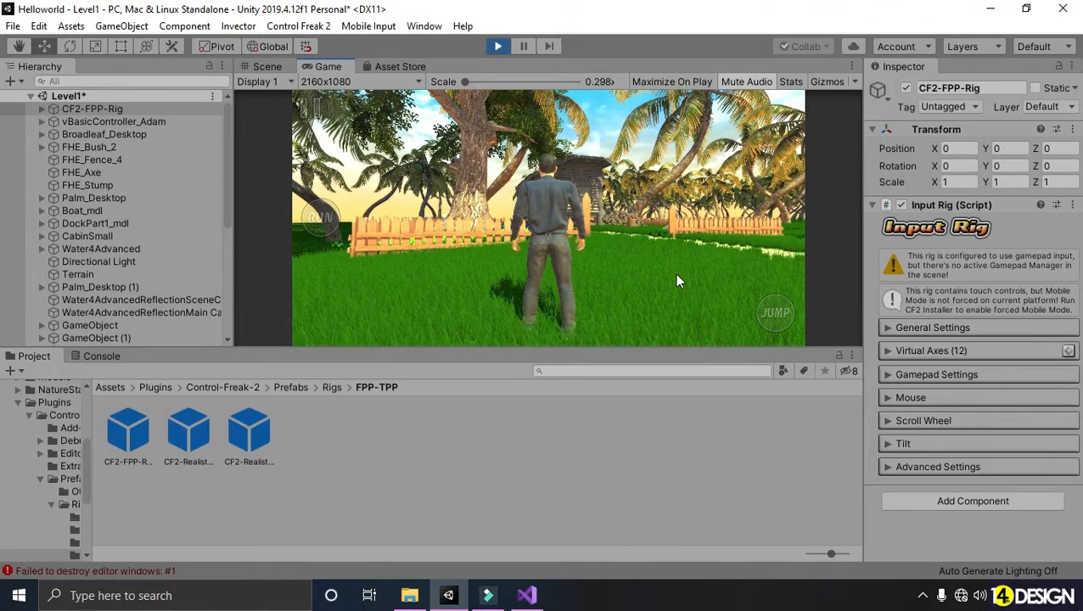
Test the camera look area and the JUMP and RUN touch buttons, and end the play test
drag(626, 226, 761, 236)
click(776, 313)
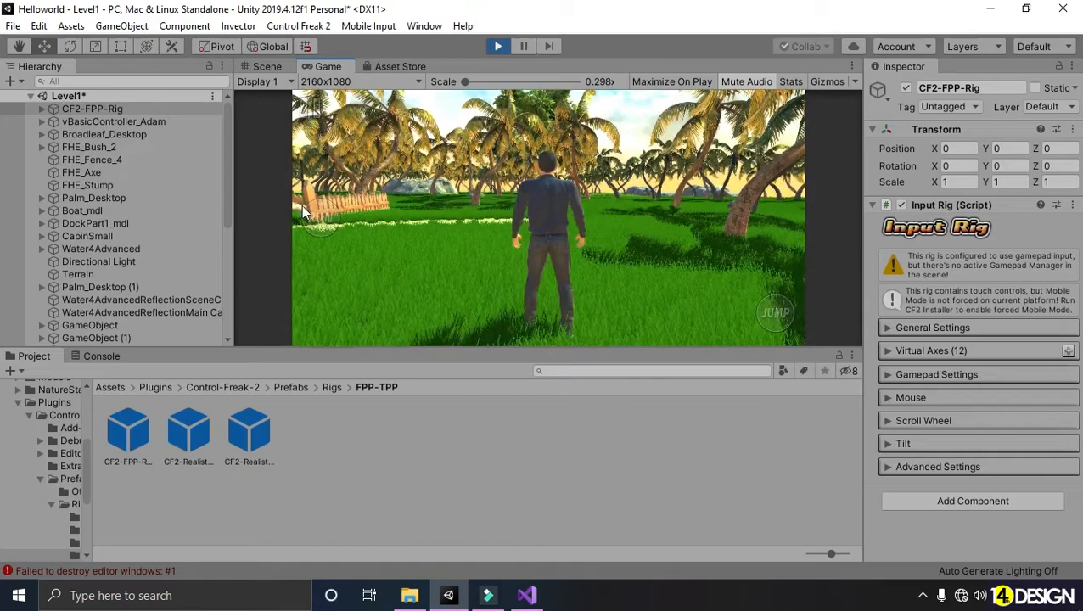
click(327, 217)
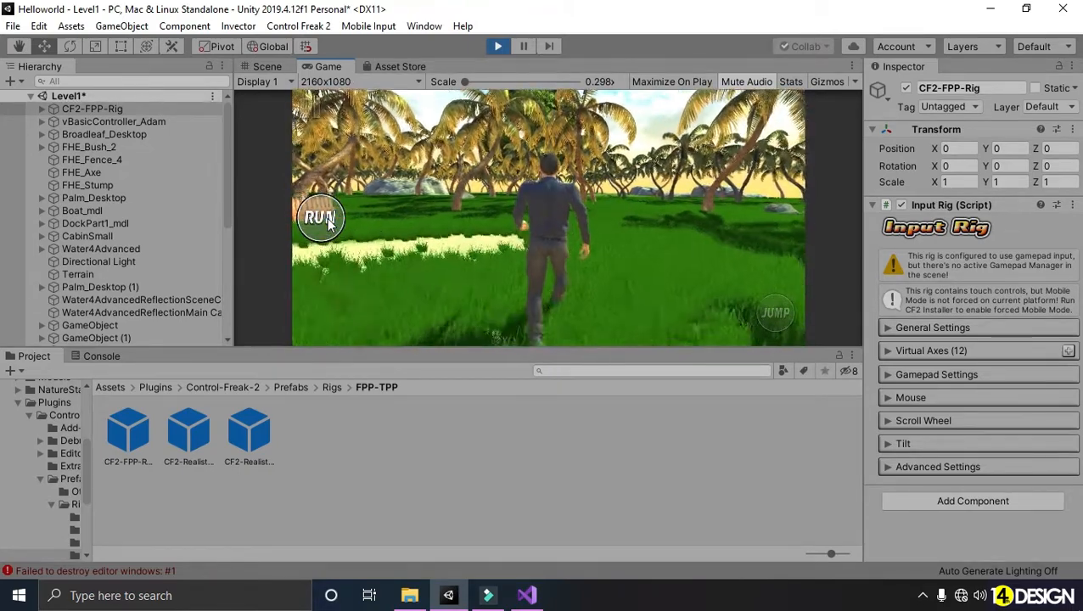
click(329, 219)
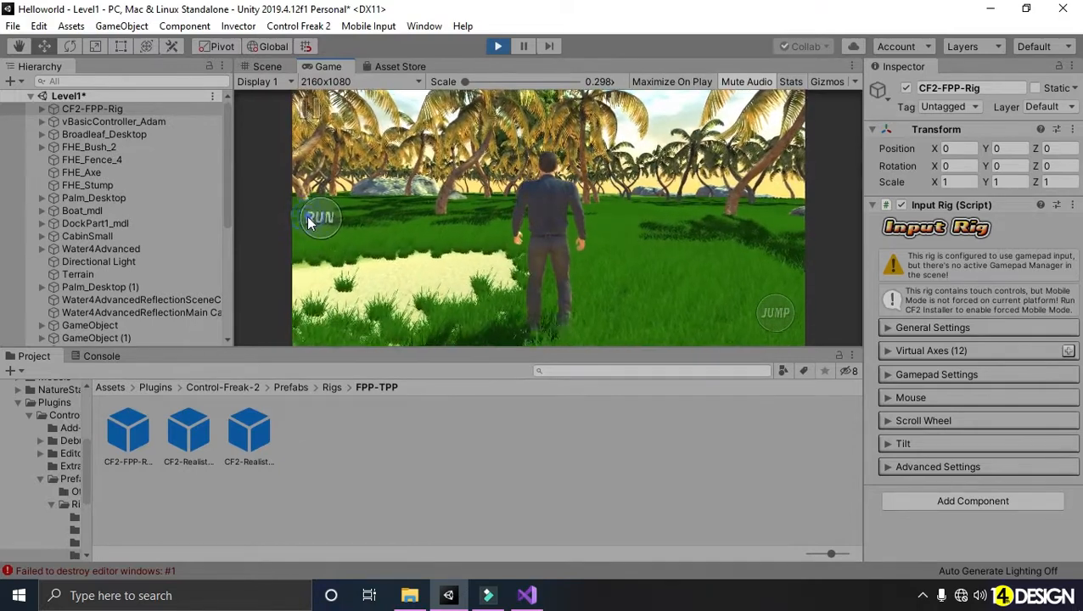
click(496, 48)
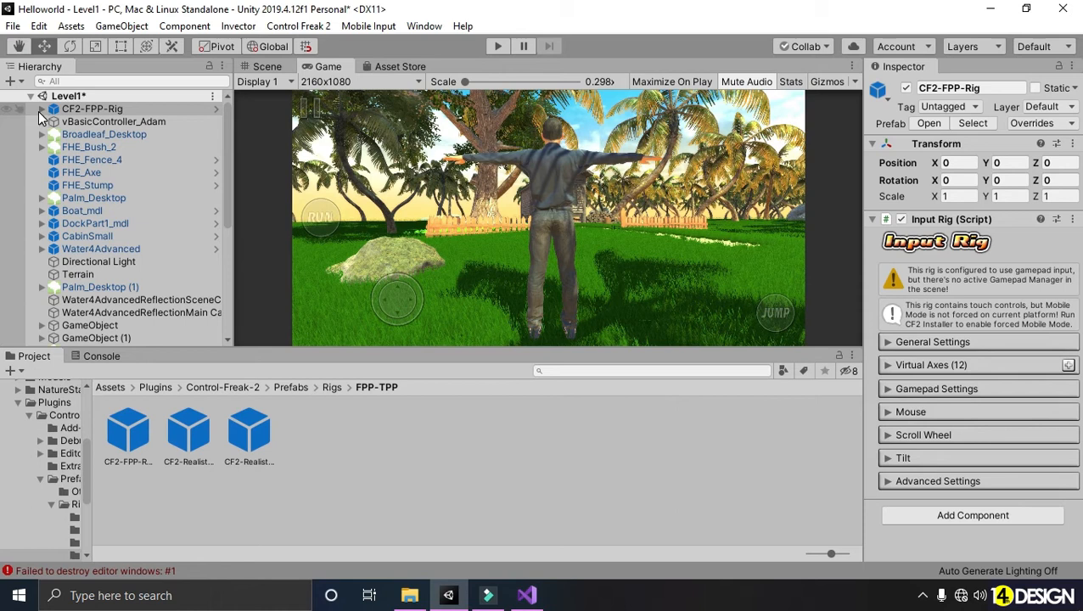
Enable Toggle Mode on the Sprint-Button under CF2-FPP-Rig's CF2-Panel
click(41, 110)
drag(230, 154, 263, 155)
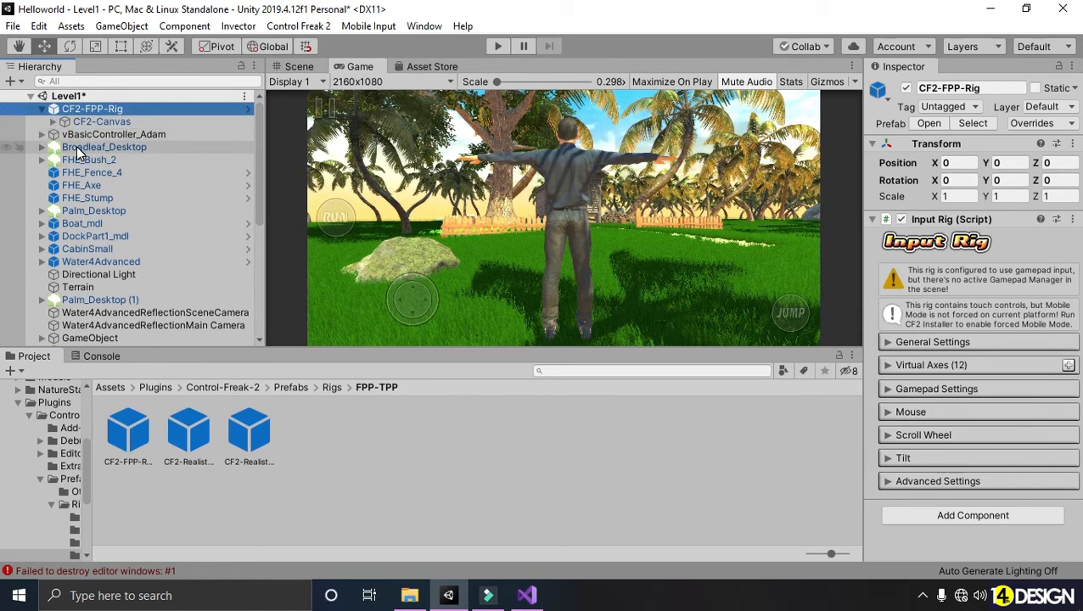
click(54, 123)
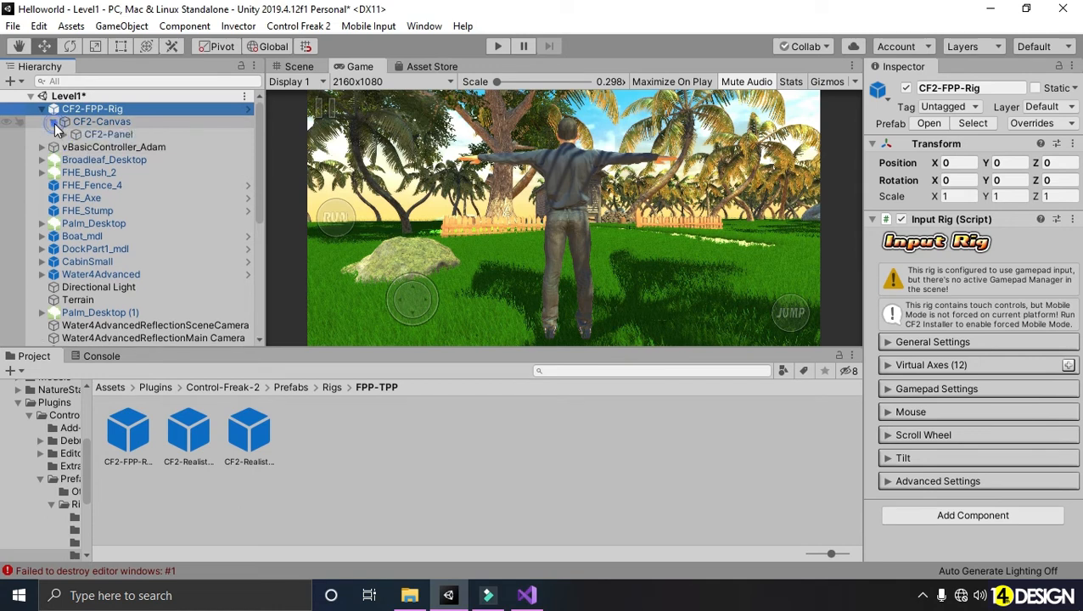
click(64, 135)
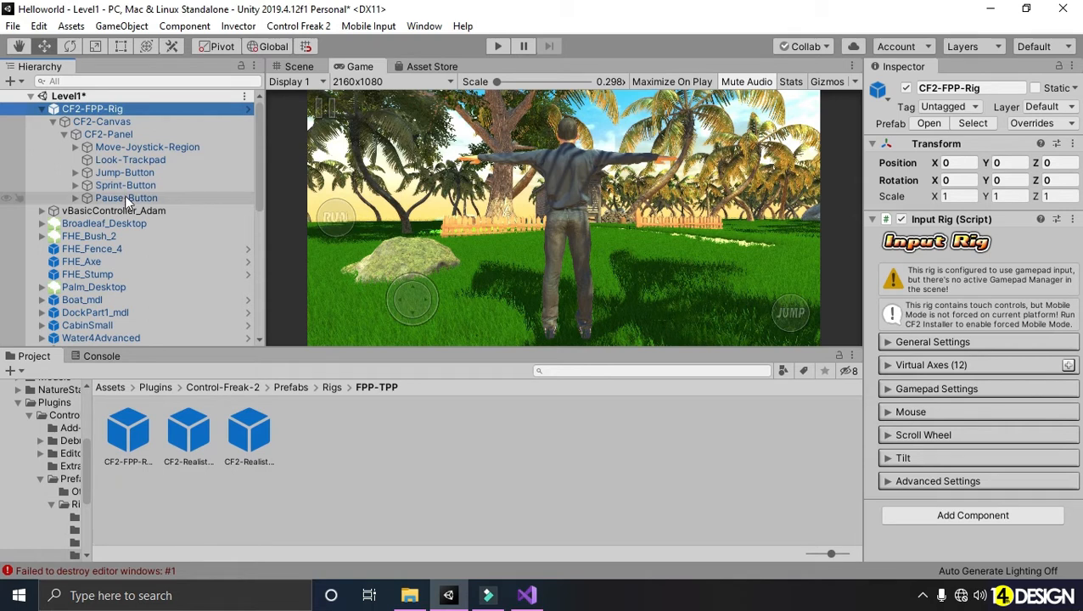
click(124, 186)
scroll(905, 365, down, 4)
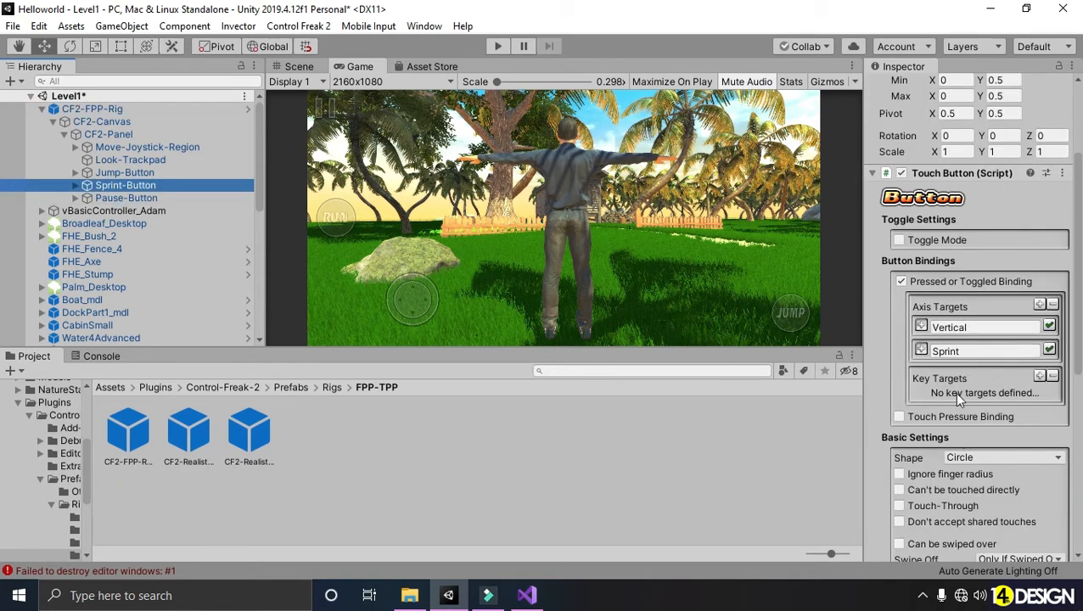
drag(864, 268, 853, 267)
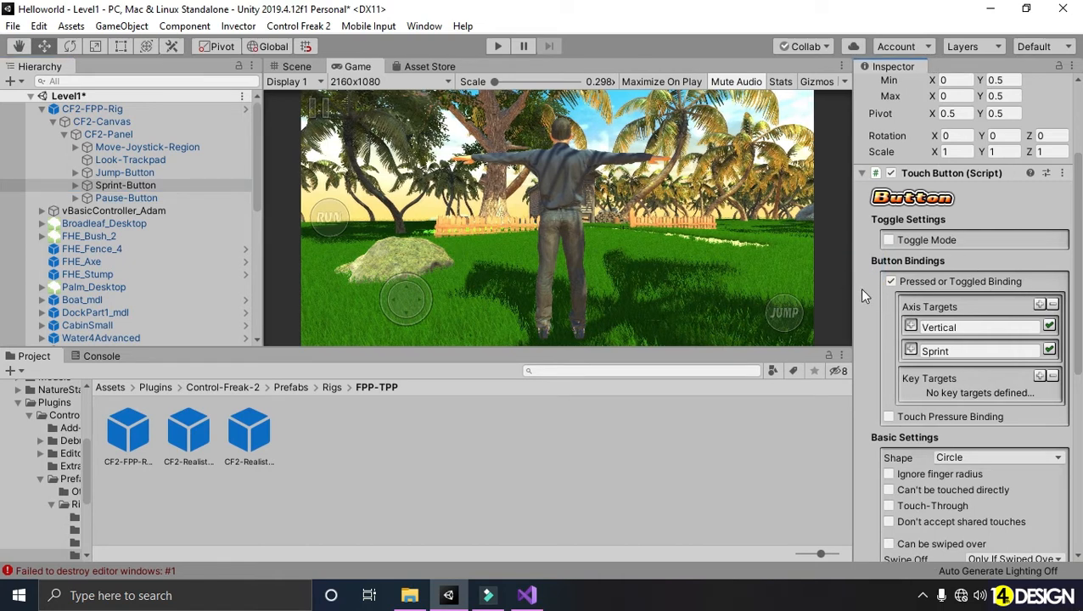
click(889, 240)
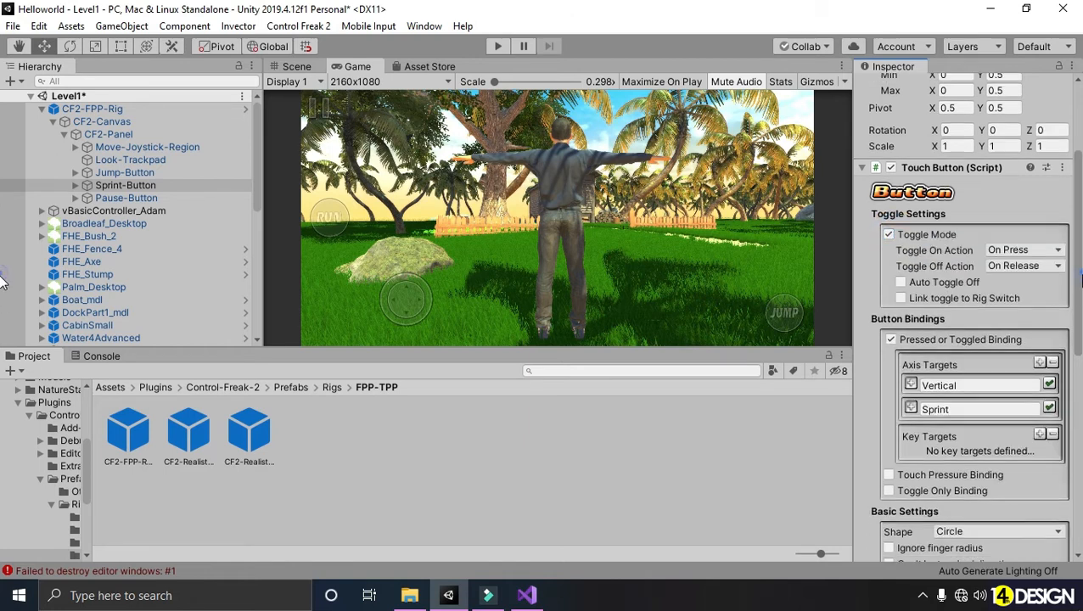
Add a key target to the Sprint-Button's Pressed or Toggled Binding and set it to Left Shift
scroll(907, 215, down, 1)
scroll(974, 247, down, 3)
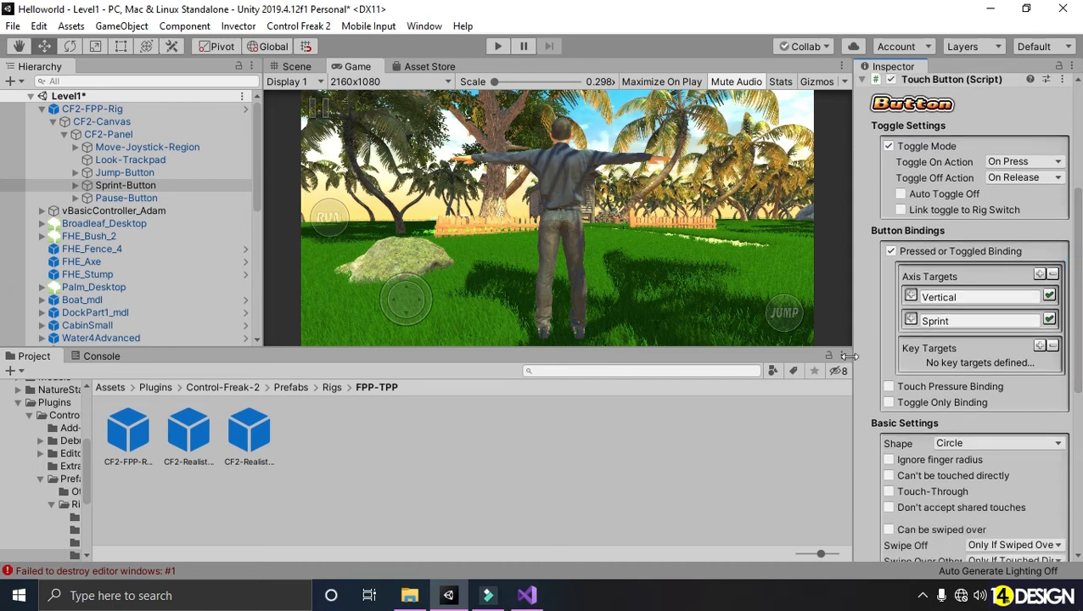
click(1038, 348)
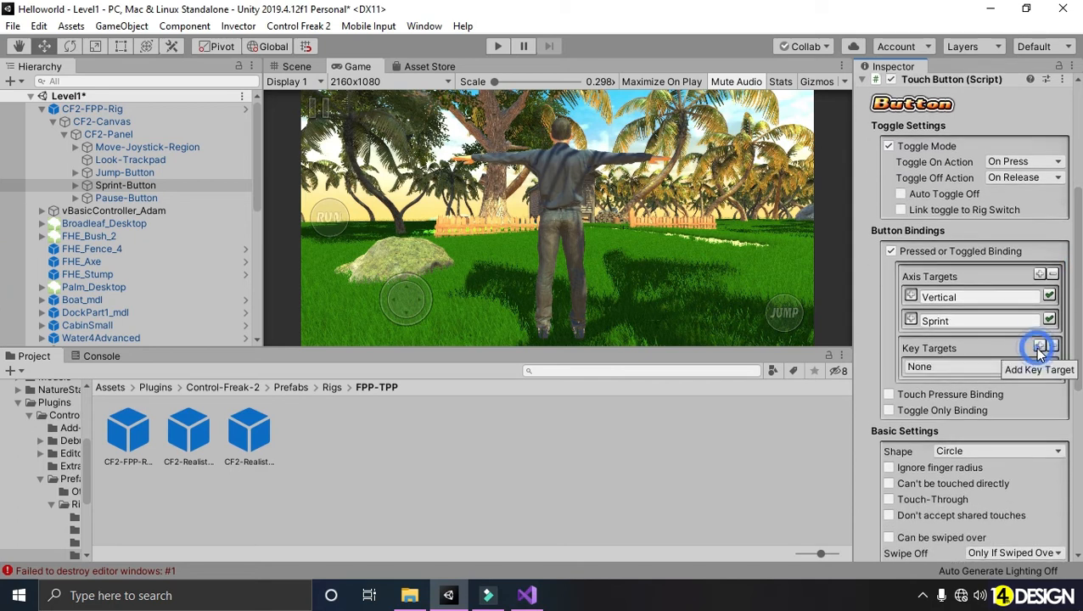
click(975, 369)
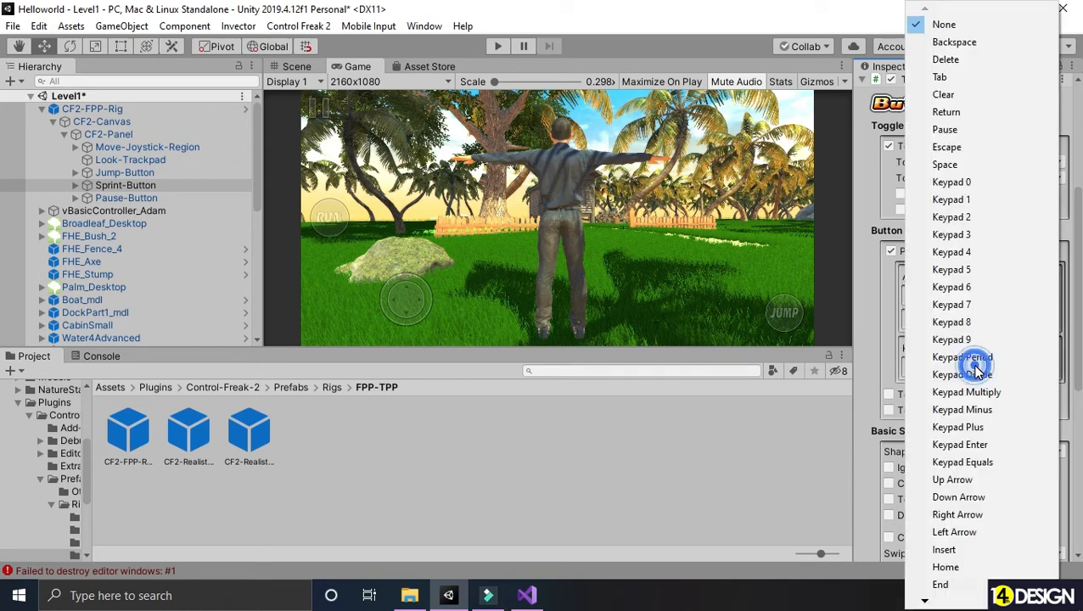
key(l)
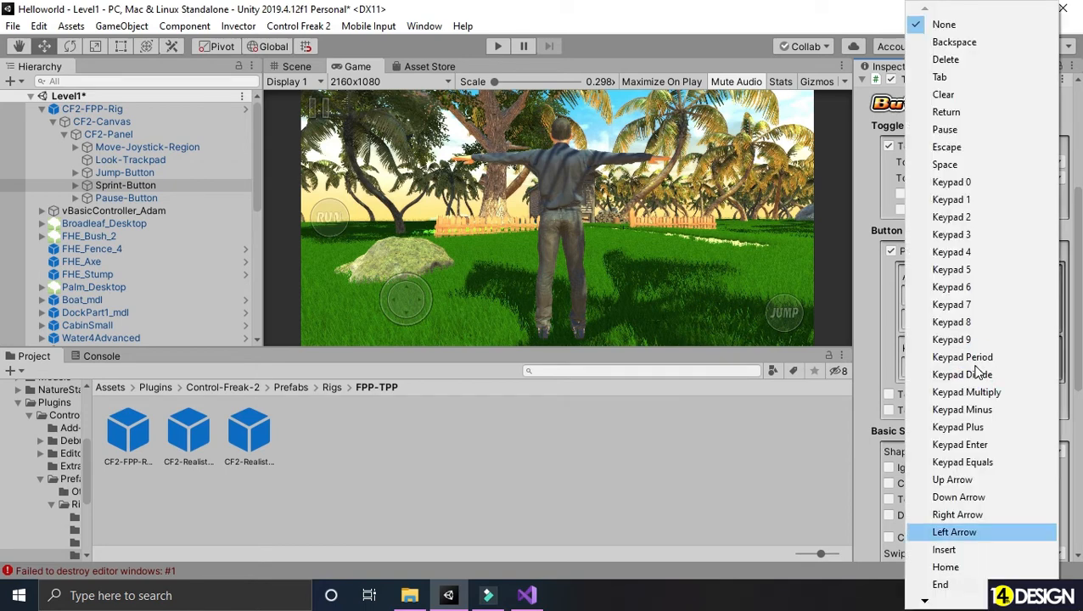
key(l)
key(l)
key(l)
key(l)
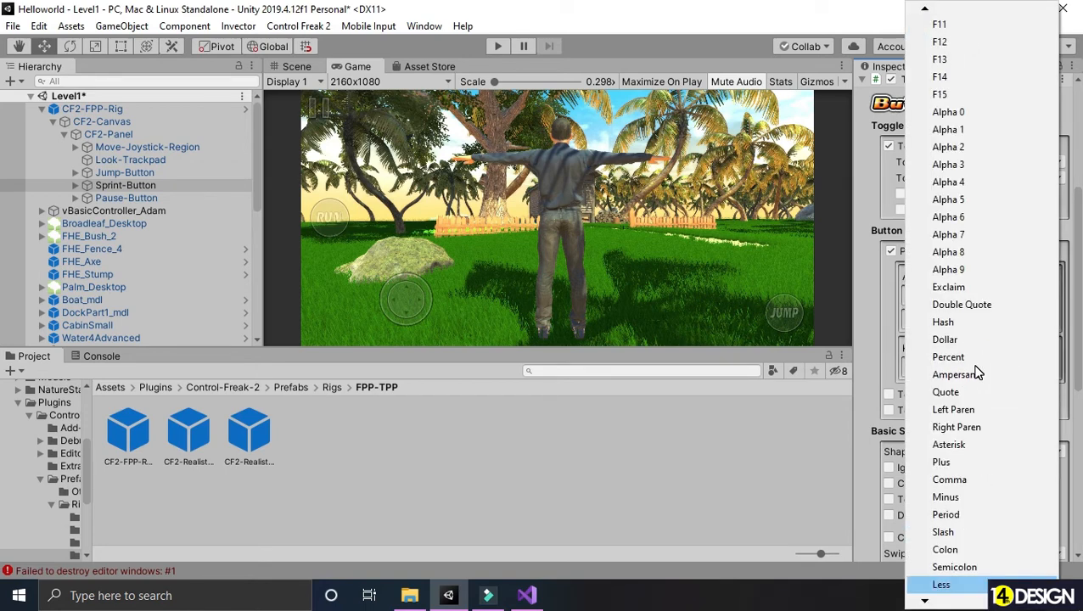
key(l)
key(l)
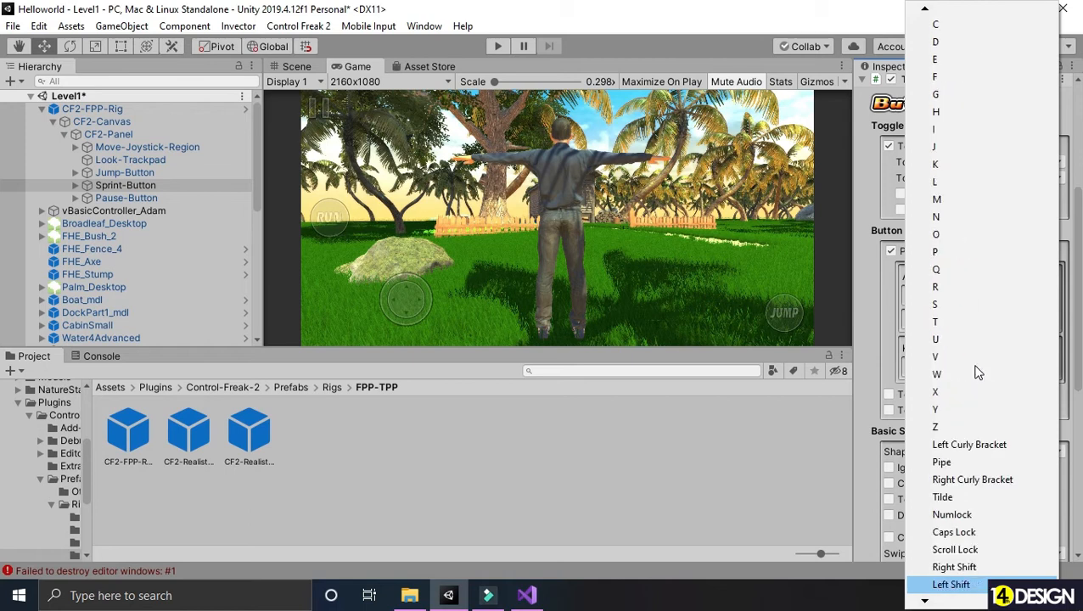
click(955, 584)
click(747, 480)
Play the level and test the toggled RUN button together with the movement joystick, camera look and JUMP button
click(498, 47)
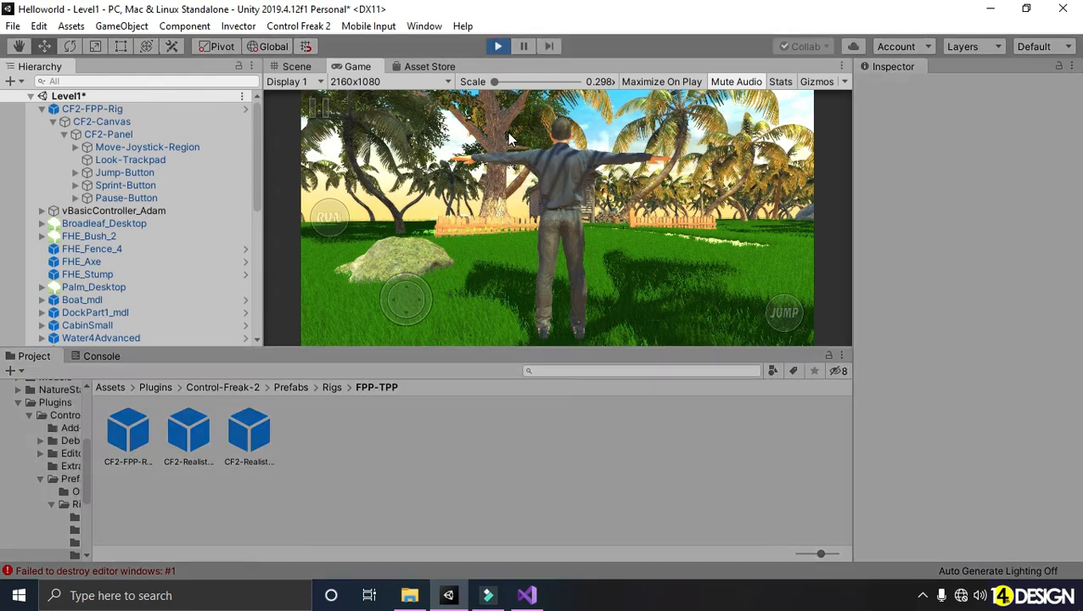
drag(398, 251, 534, 241)
drag(602, 231, 865, 214)
click(325, 218)
click(325, 217)
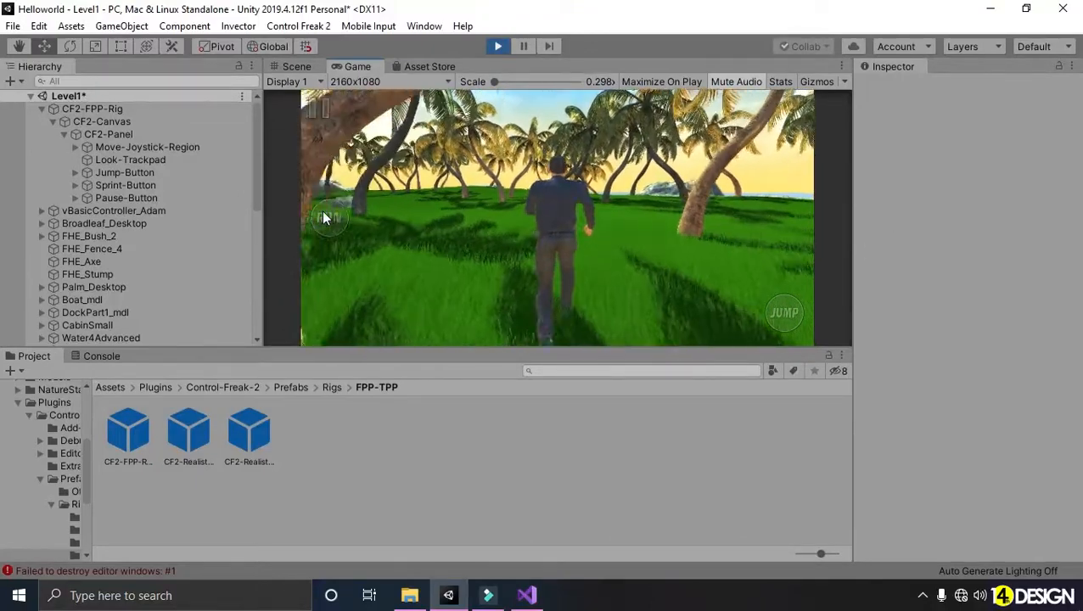
drag(639, 279, 390, 247)
click(326, 218)
drag(716, 240, 632, 248)
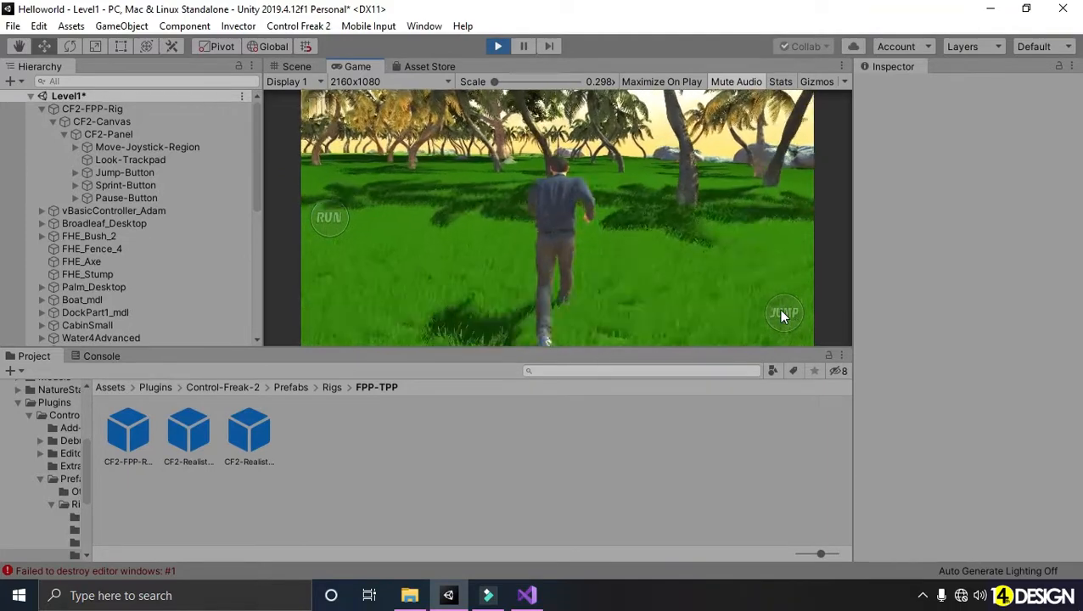
click(784, 314)
Steer the running character around the beach and grass with the look area, and toggle the run off
drag(653, 257, 606, 253)
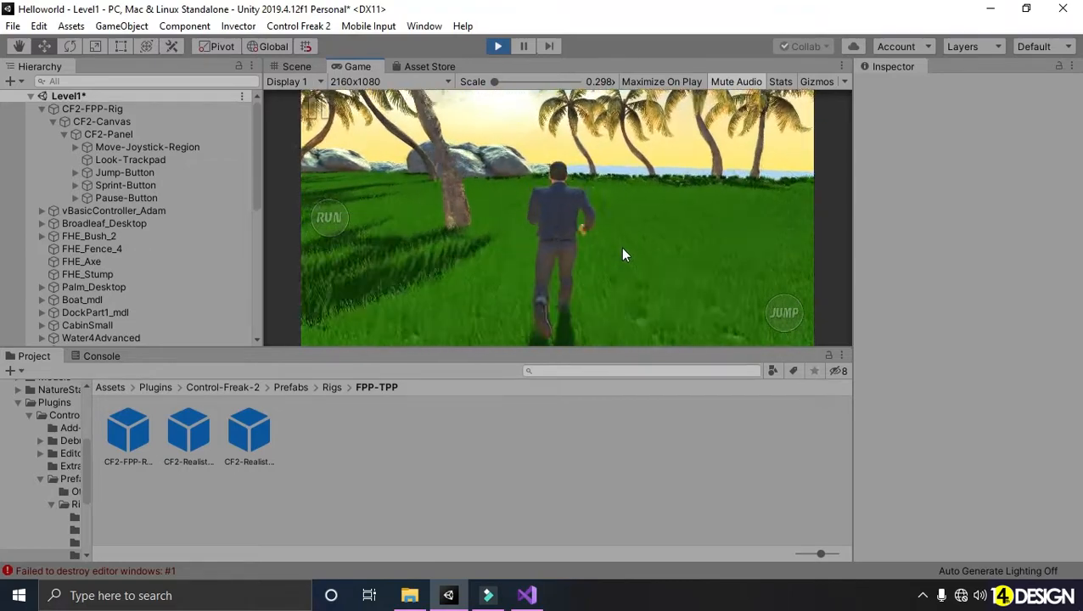
drag(624, 254, 648, 222)
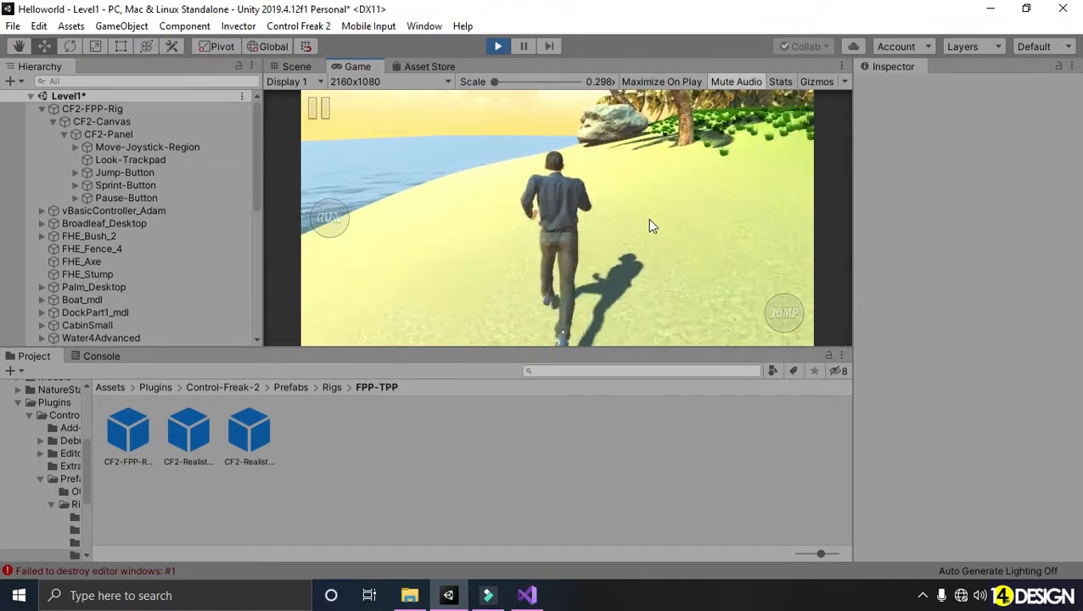
mouse_move(658, 224)
mouse_down()
mouse_move(651, 215)
mouse_move(648, 225)
mouse_up()
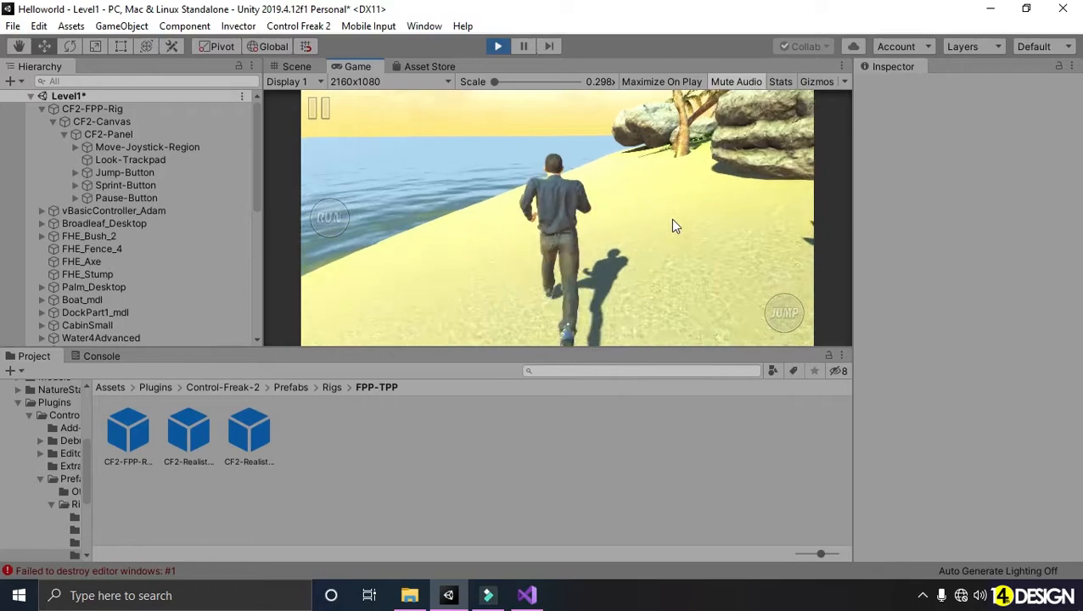
mouse_move(701, 216)
mouse_down()
mouse_move(778, 213)
mouse_move(701, 221)
mouse_up()
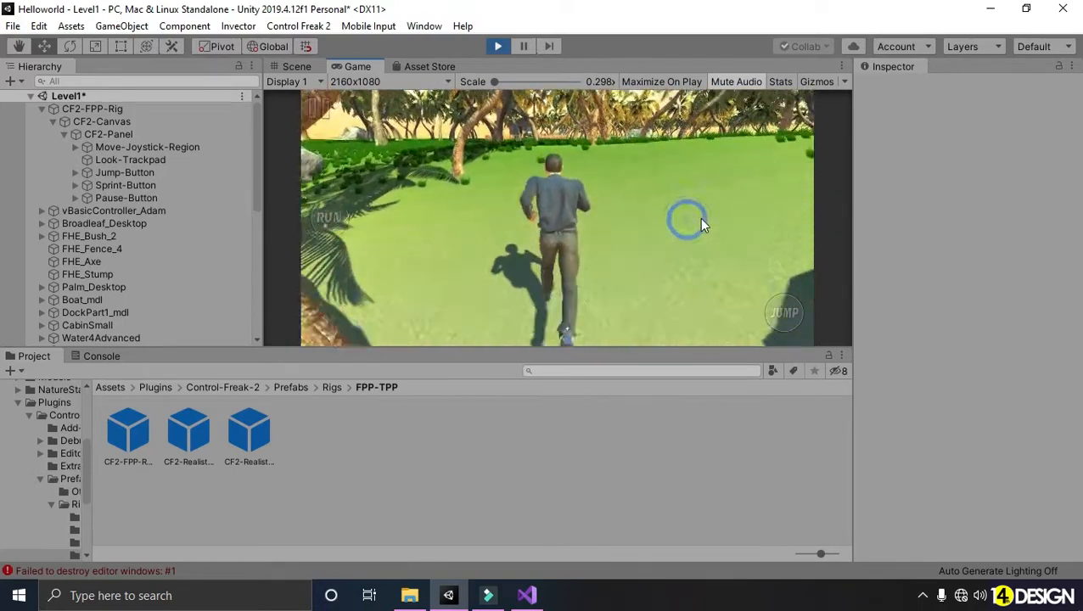
drag(444, 238, 439, 283)
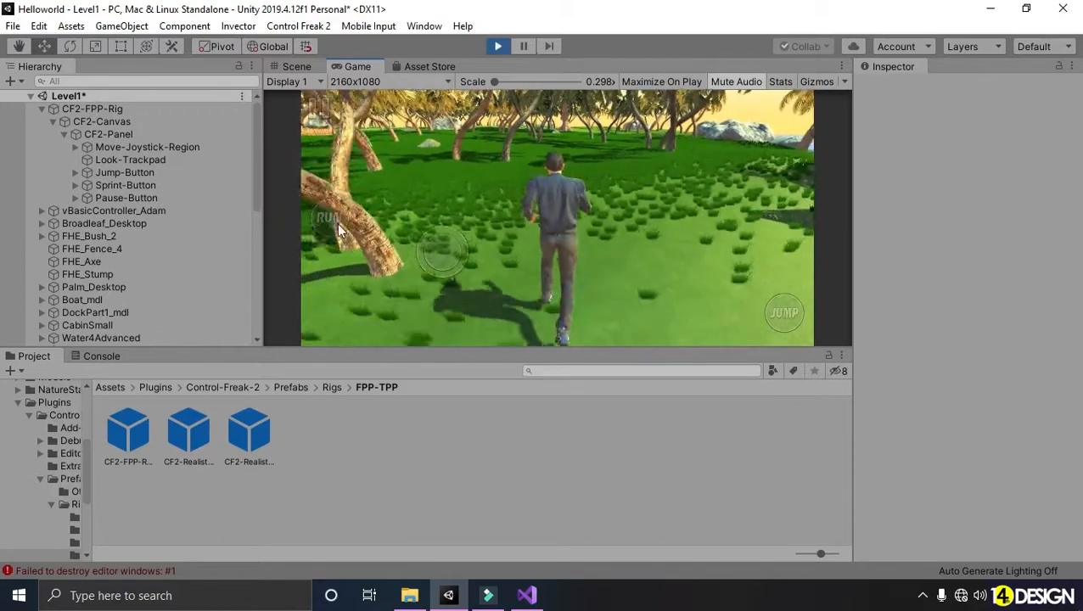
drag(636, 243, 570, 227)
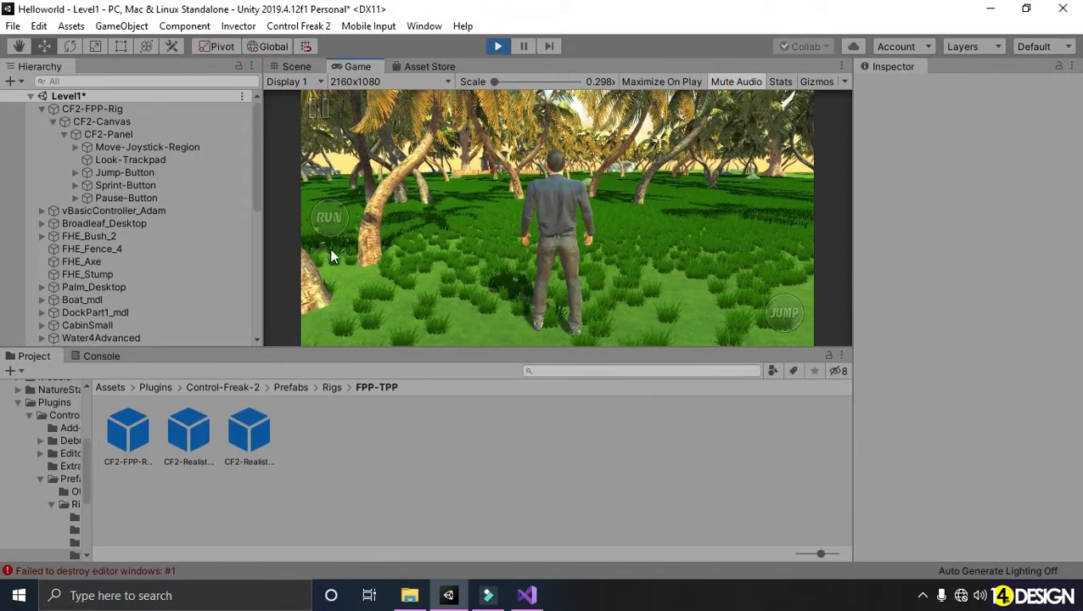
Stop play mode and save the Level1 scene, with the CF2-FPP-Rig hierarchy collapsed
click(499, 48)
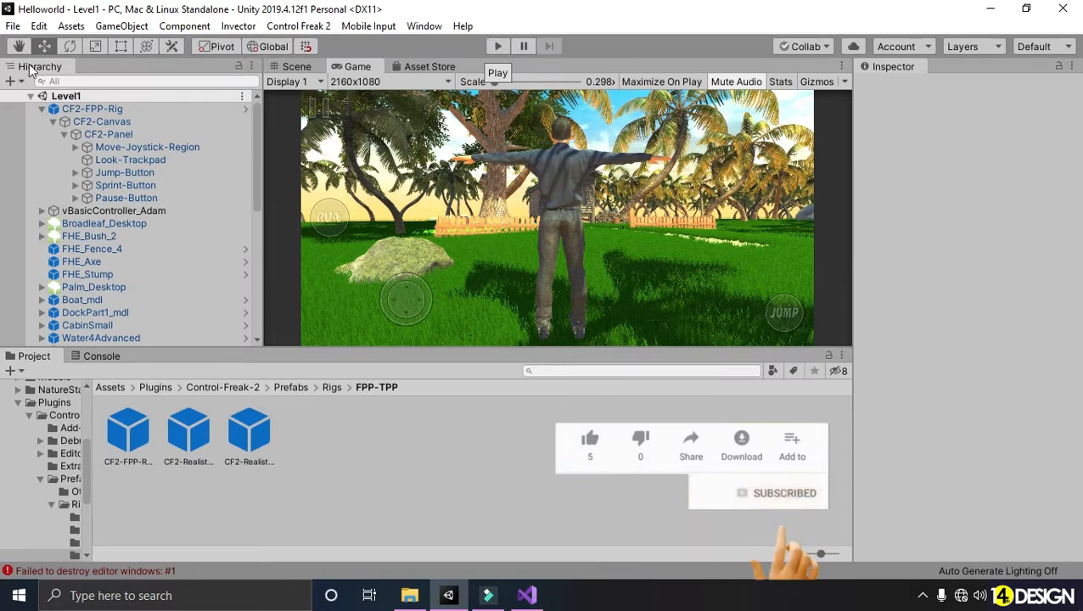
click(41, 110)
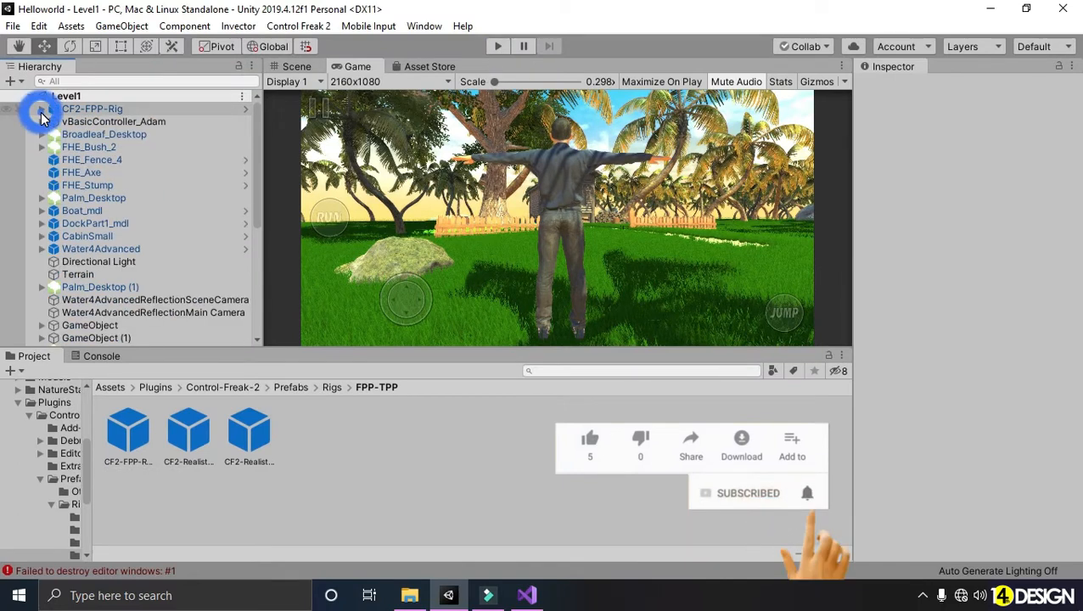